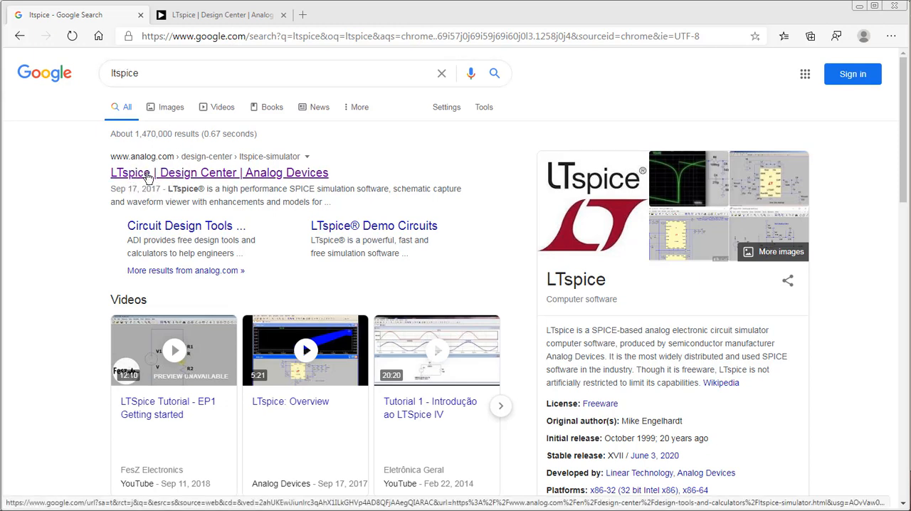
Switch to the Analog Devices page for LTspice and look through its description and download section.
click(184, 20)
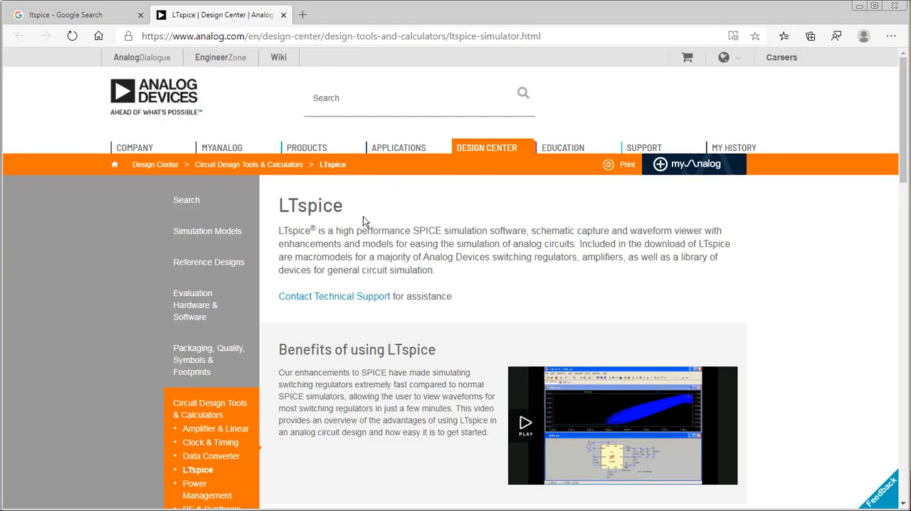
scroll(377, 260, down, 5)
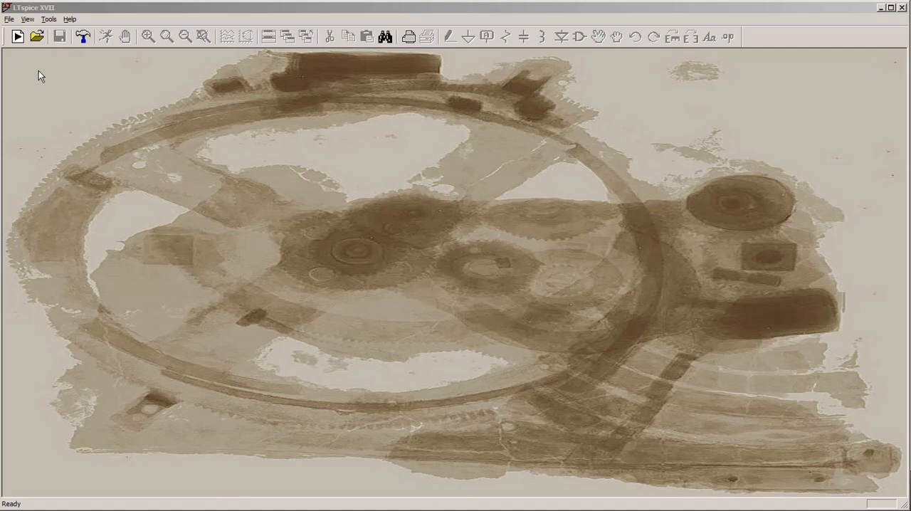
In LTspice XVII, create a new schematic and save it under the name "divisor tensao".
click(17, 38)
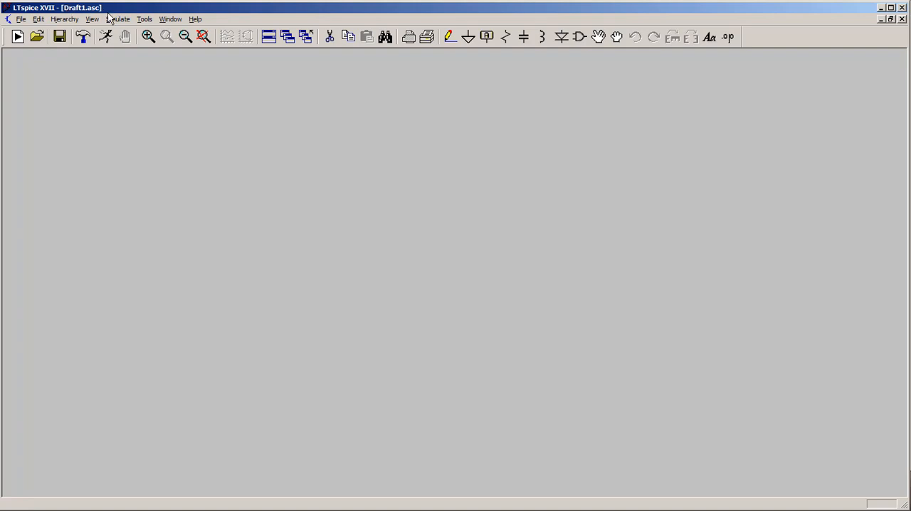
click(20, 20)
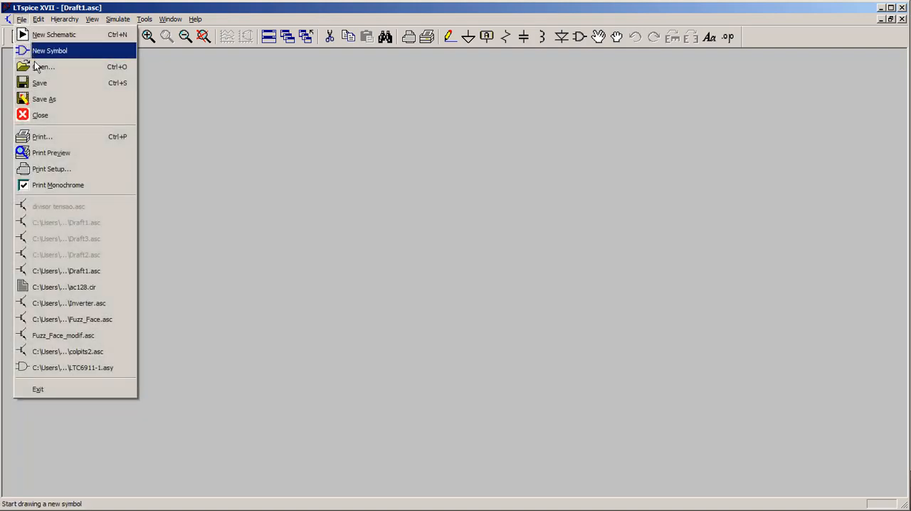
click(42, 99)
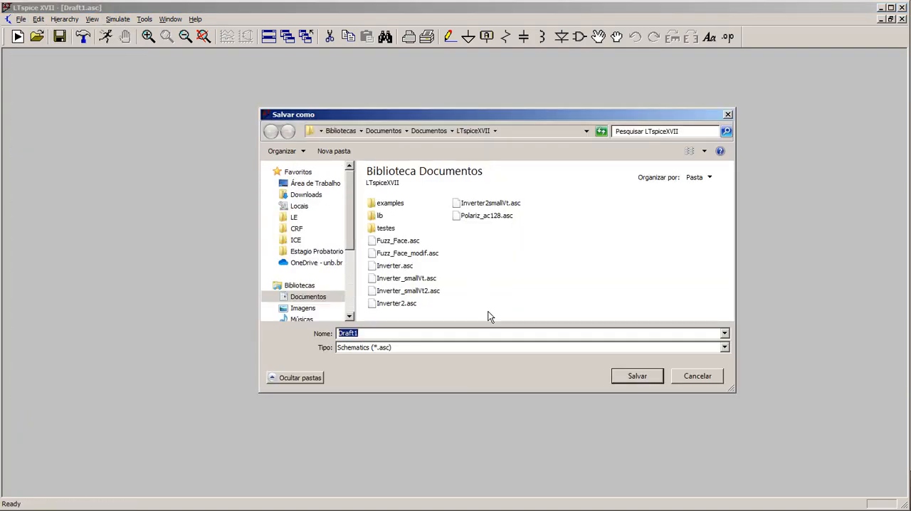
text(divi)
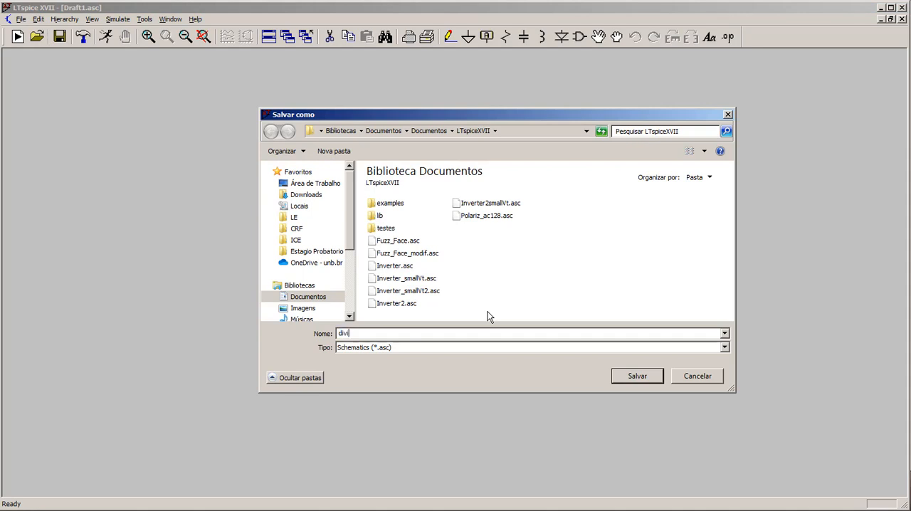
text(sor tensao)
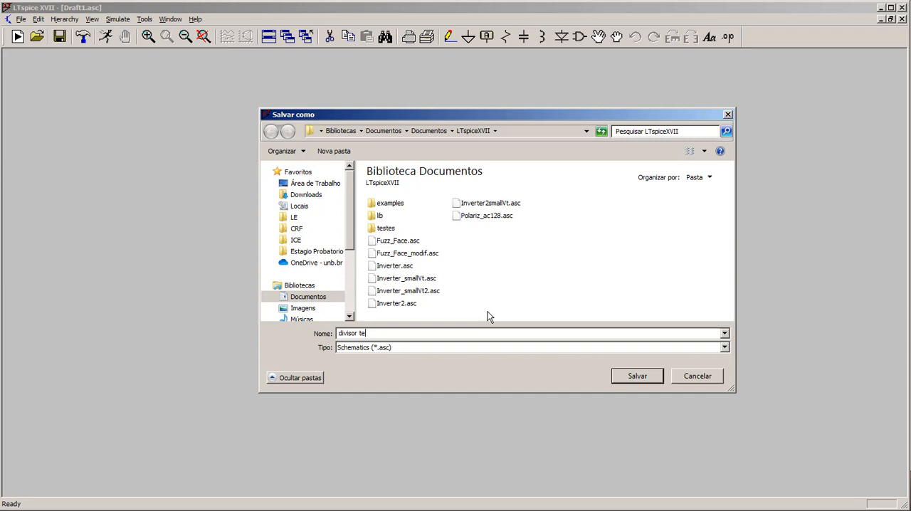
click(633, 382)
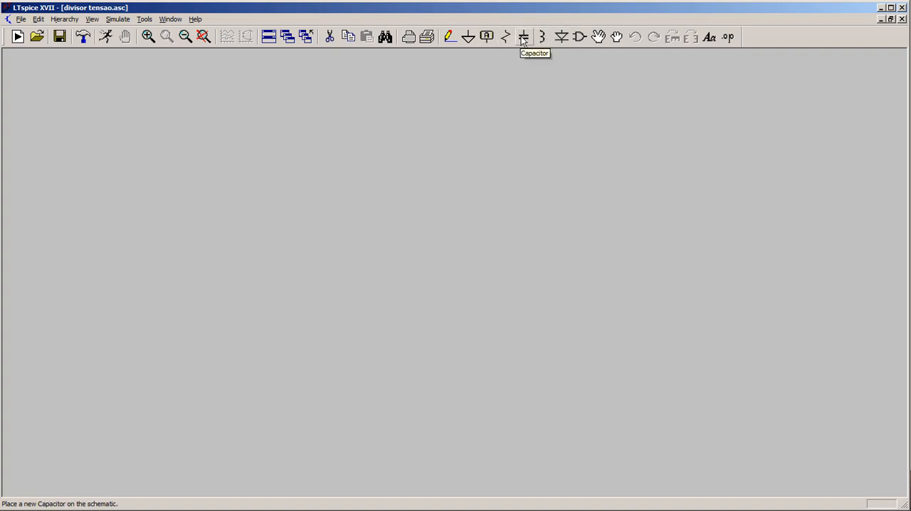
click(580, 39)
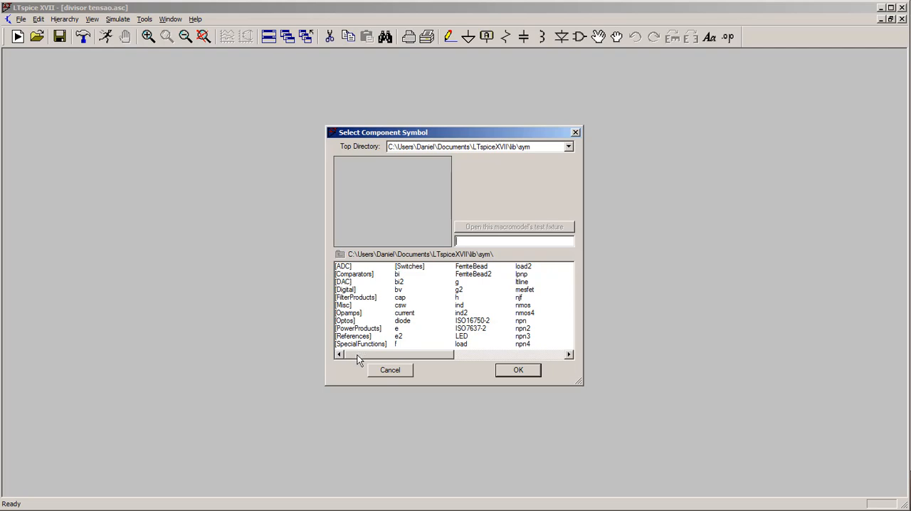
drag(357, 356, 373, 369)
click(519, 370)
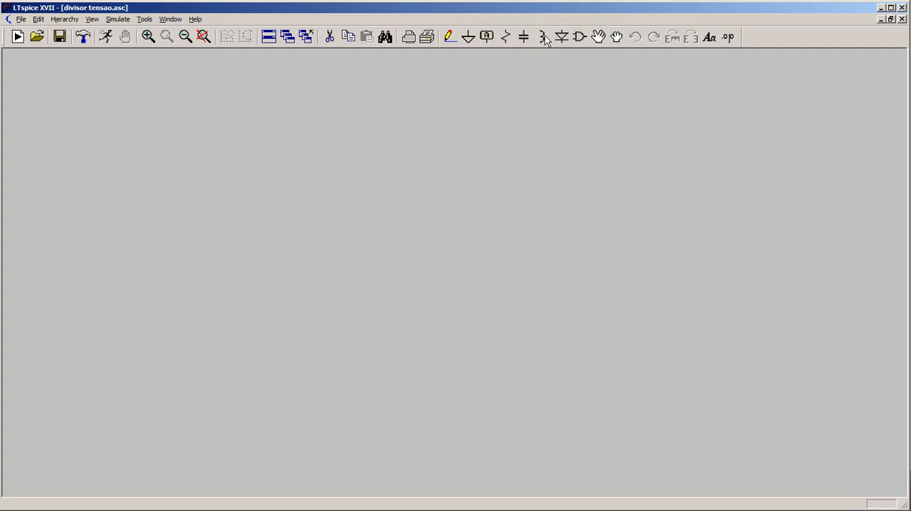
key(F2)
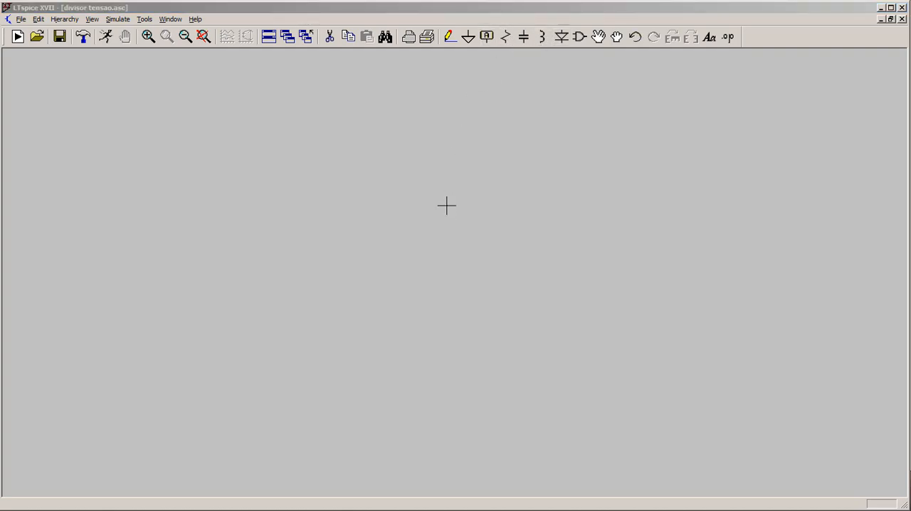
Place resistor R1 horizontally near the schematic's upper middle and resistor R2 vertically below and to the right of it.
click(505, 36)
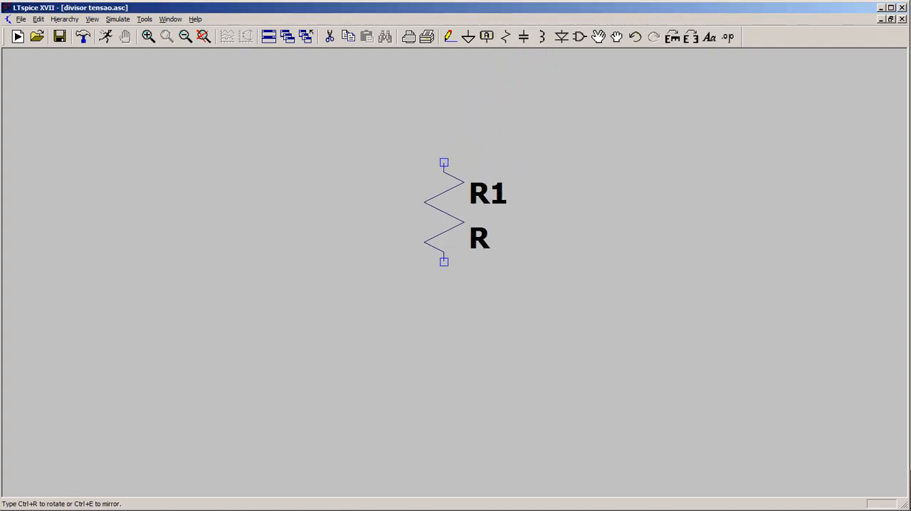
key(ctrl+r)
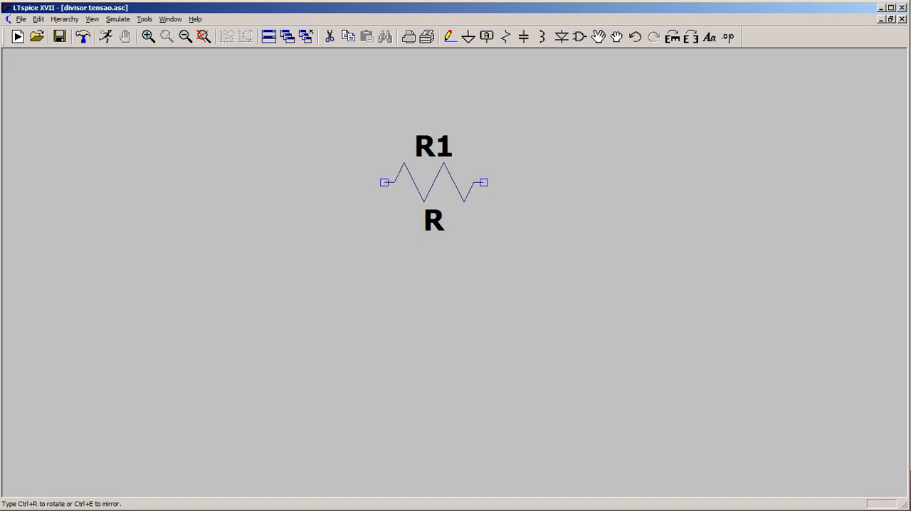
click(435, 182)
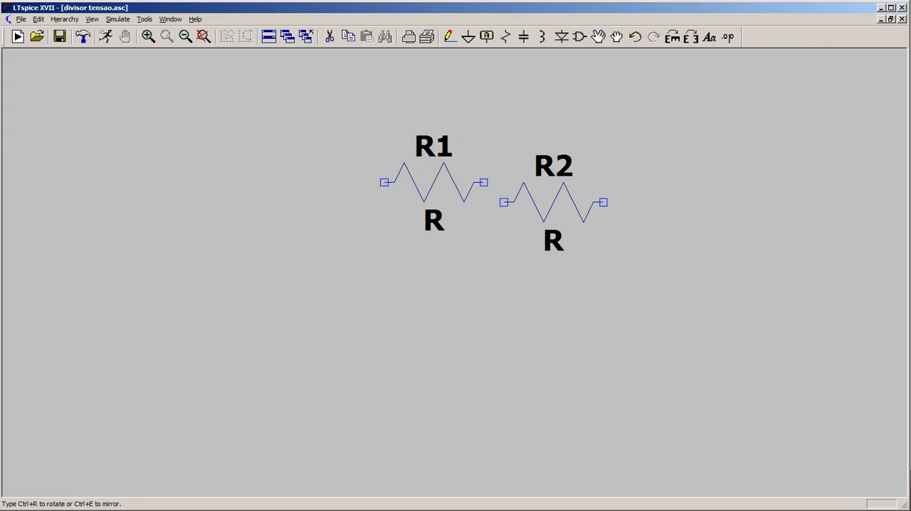
key(Escape)
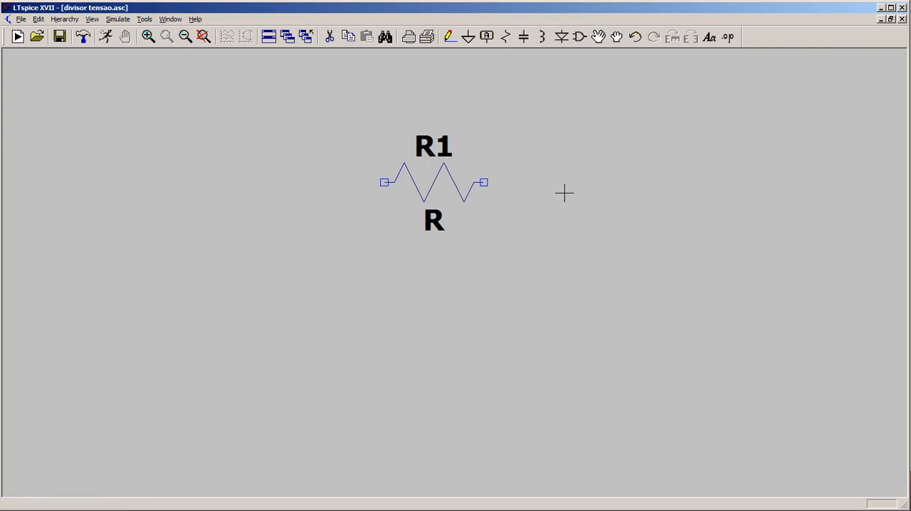
key(r)
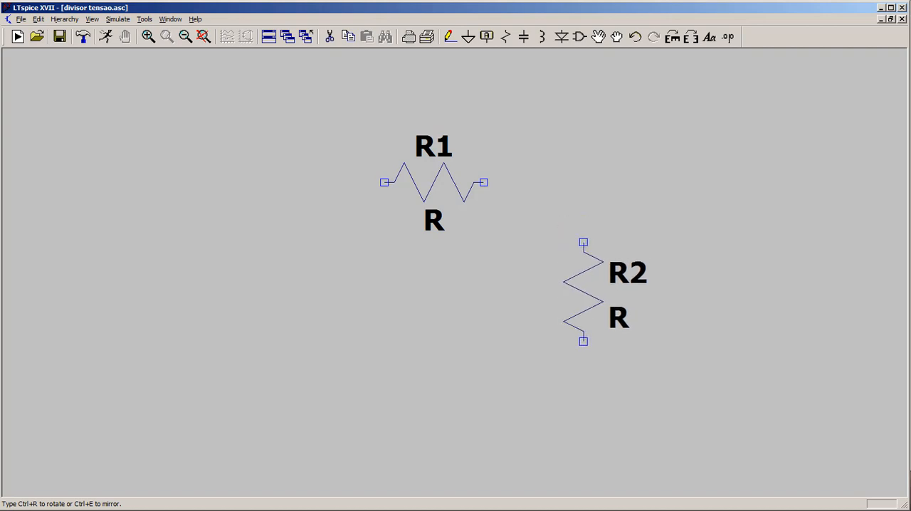
click(583, 242)
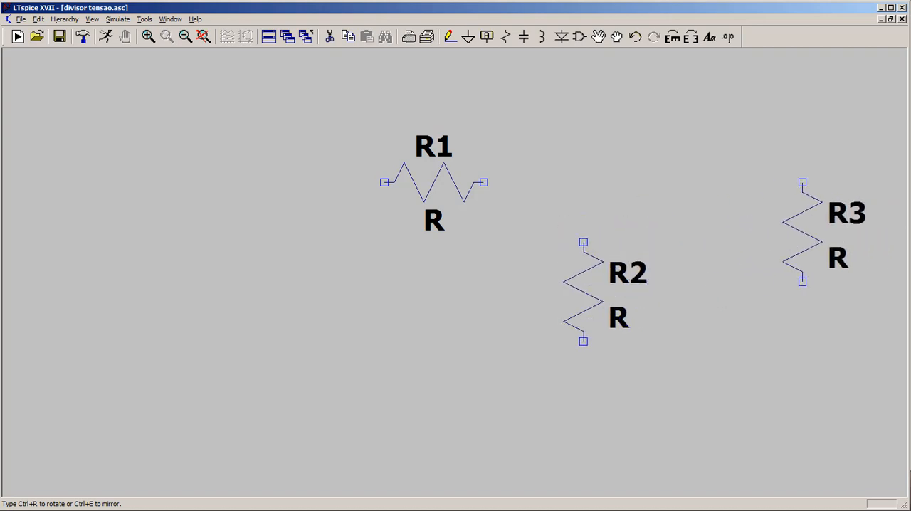
key(Escape)
Place one voltage source from the component library vertically, below and to the left of R1.
key(F2)
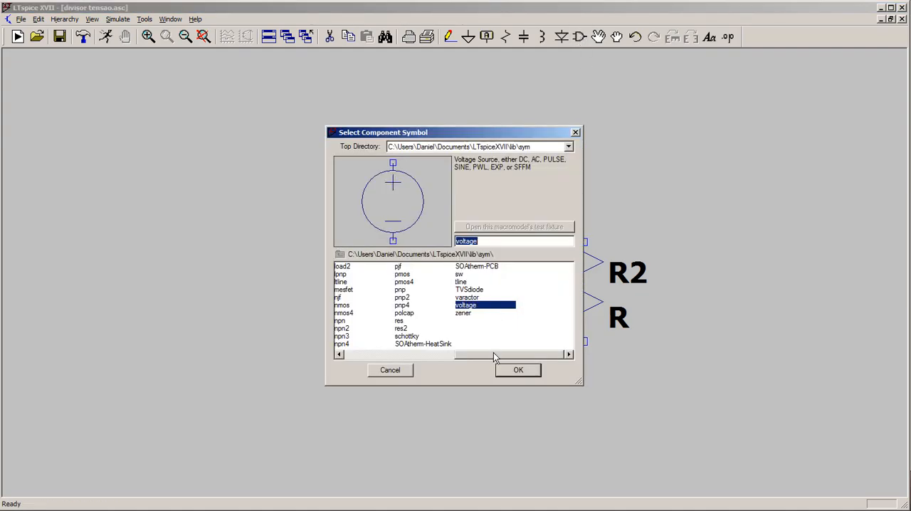
drag(483, 356, 503, 358)
click(514, 372)
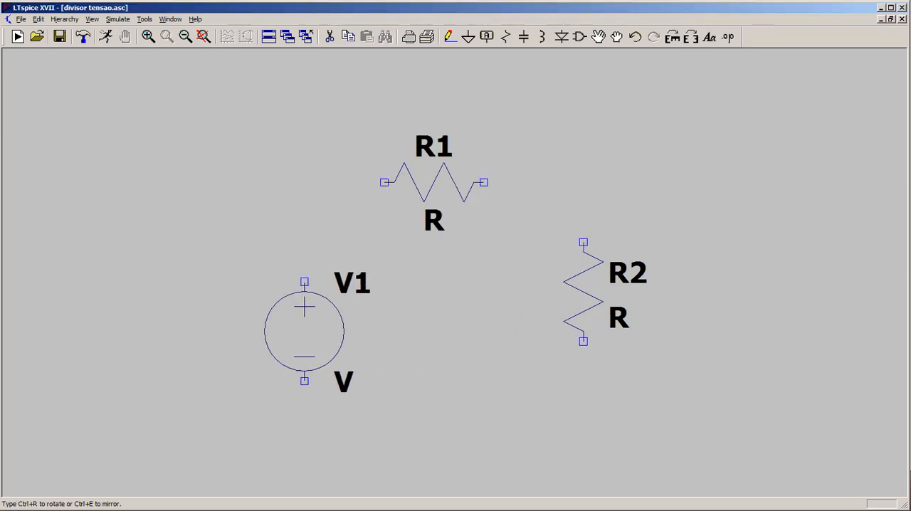
click(265, 292)
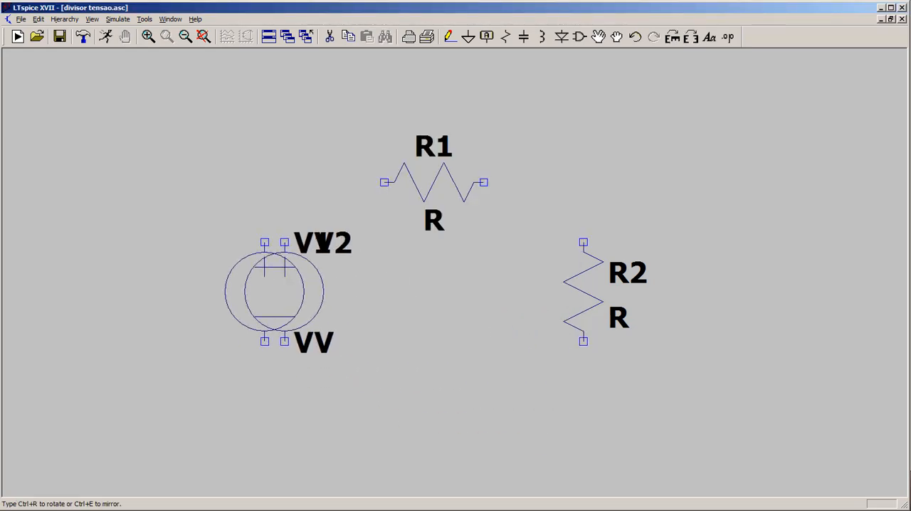
key(Escape)
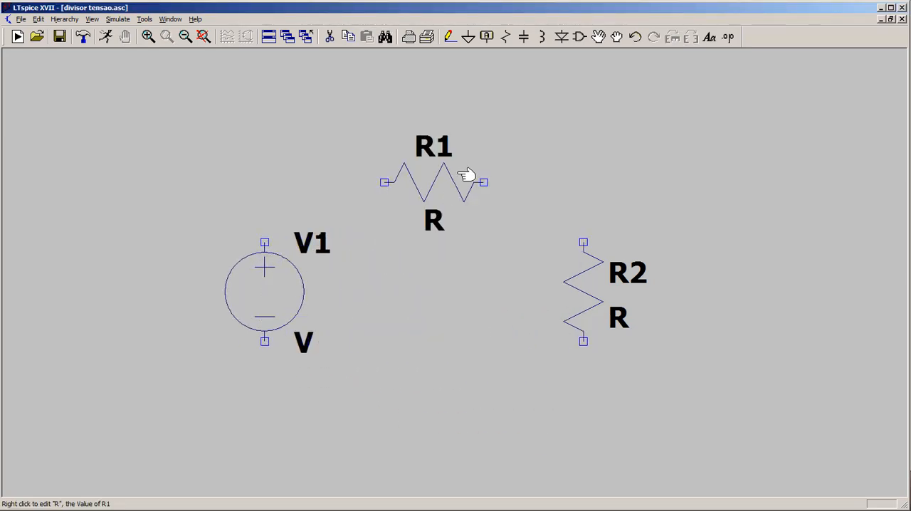
Place a ground symbol below the components, centred between the voltage source and R2.
click(467, 37)
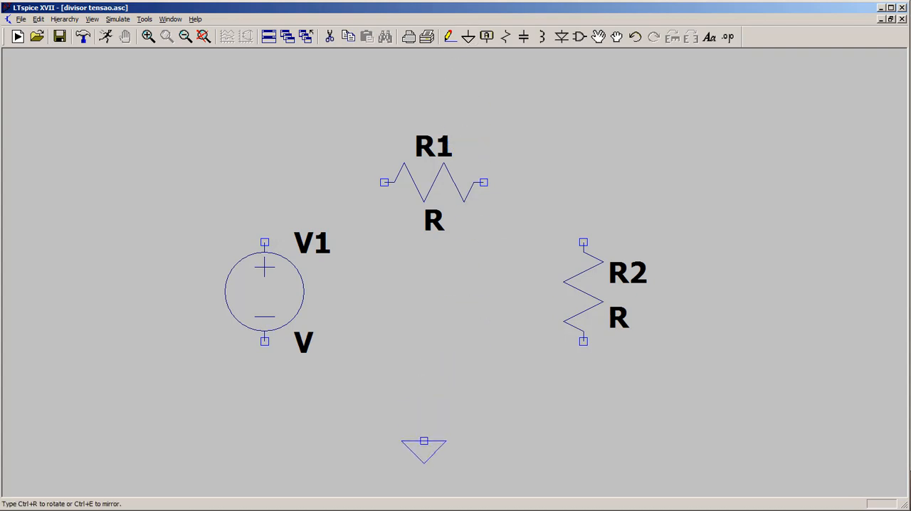
click(423, 441)
key(Escape)
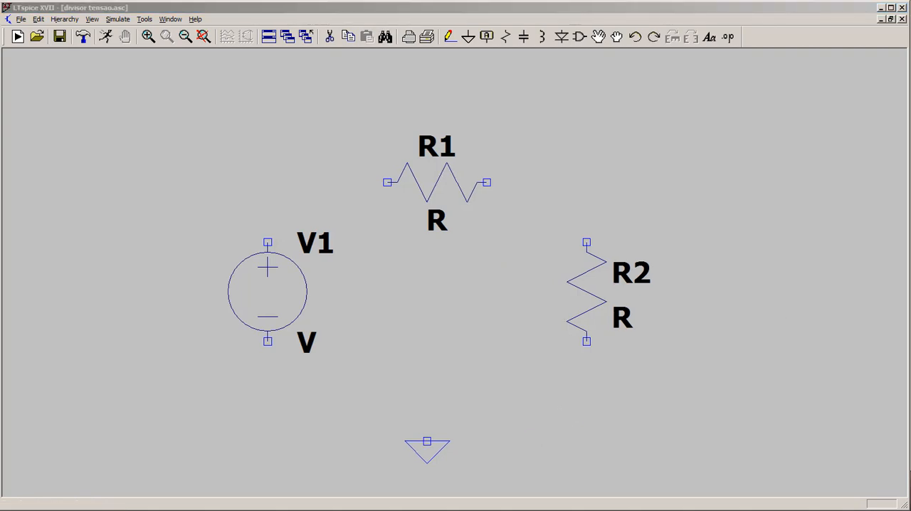
Wire the ground symbol to V1's negative terminal and extend the wire from V1's positive terminal up to R1's level.
click(450, 37)
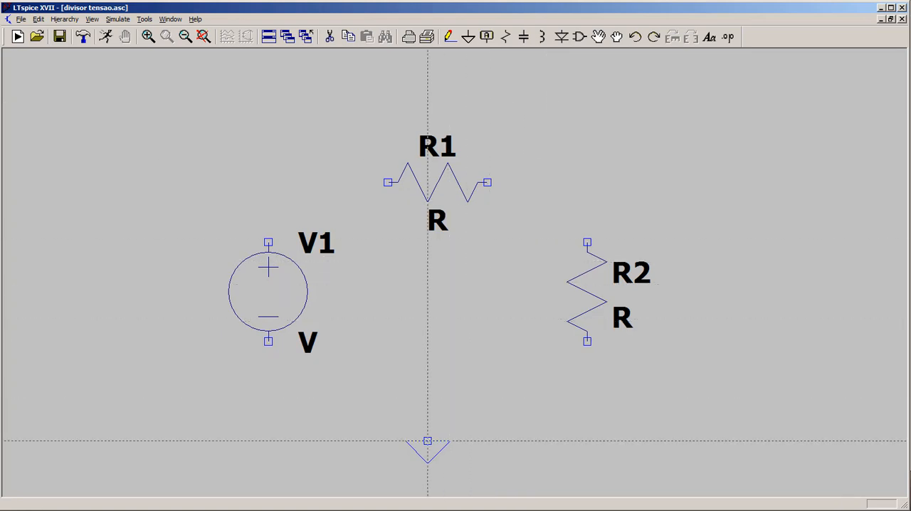
click(427, 441)
click(427, 421)
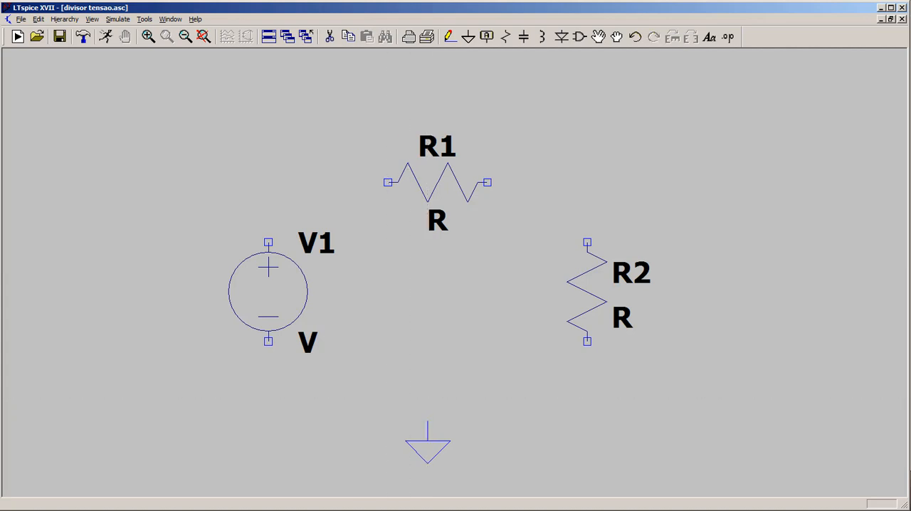
right_click(269, 421)
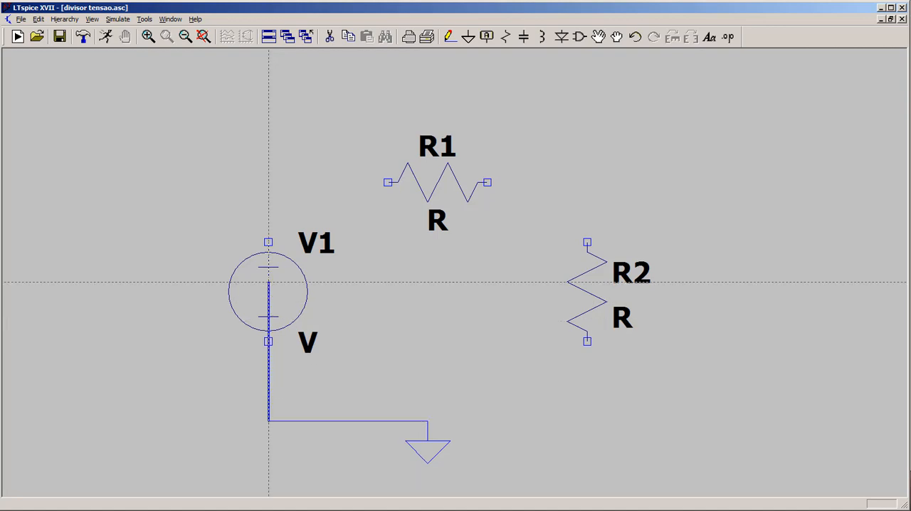
click(268, 182)
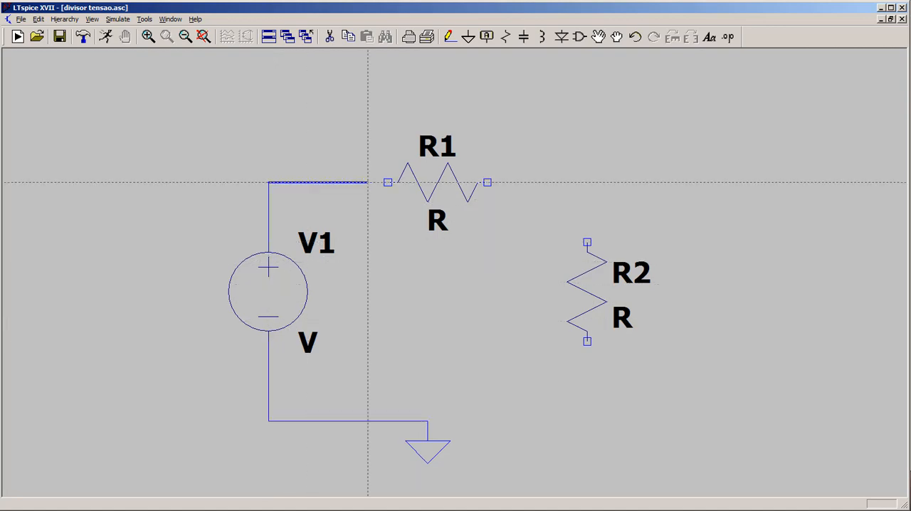
Complete the series loop by wiring from V1's upper end through R1 and R2 and back to the ground node.
key(Escape)
click(268, 182)
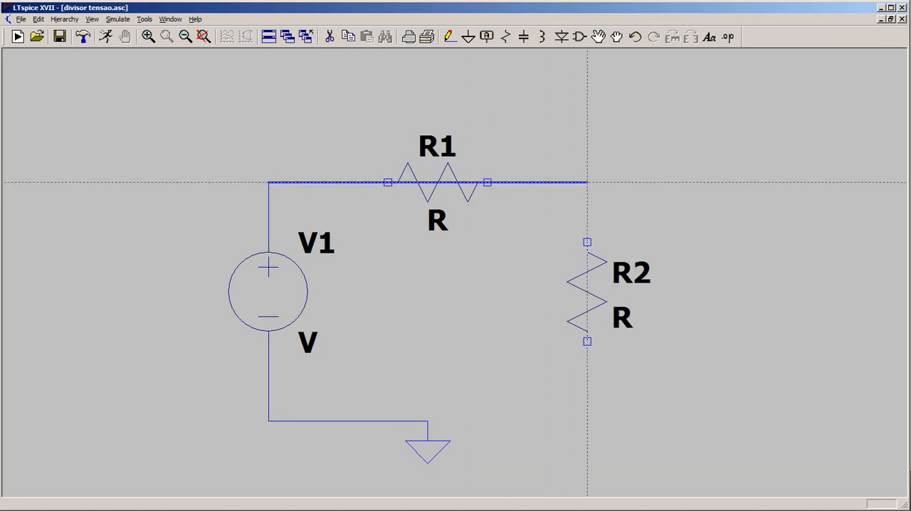
click(587, 182)
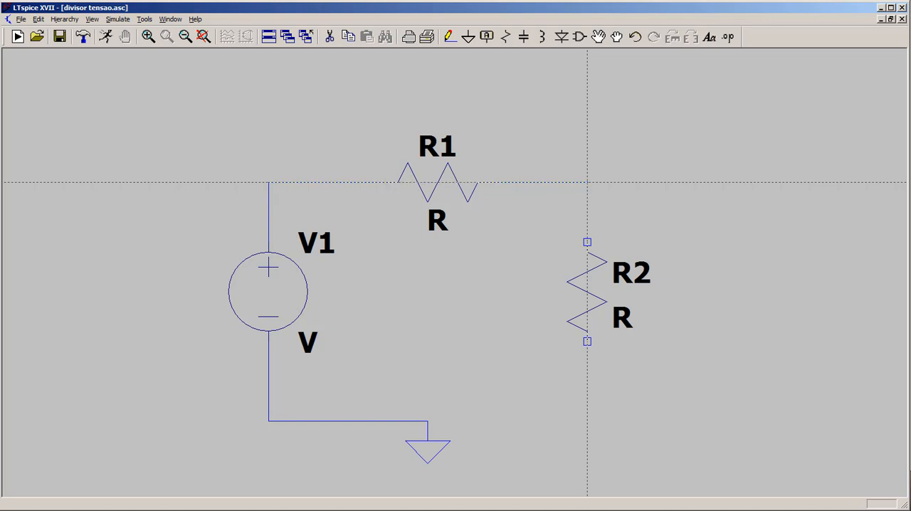
key(Escape)
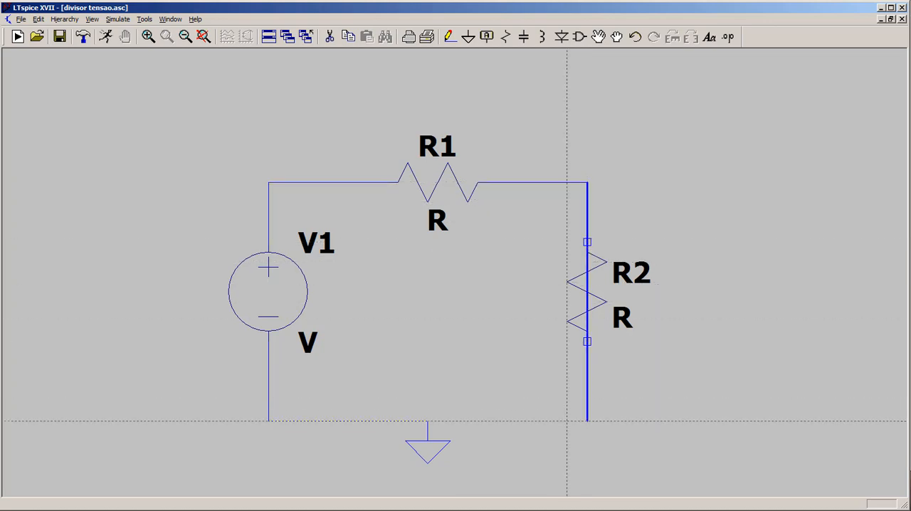
click(587, 421)
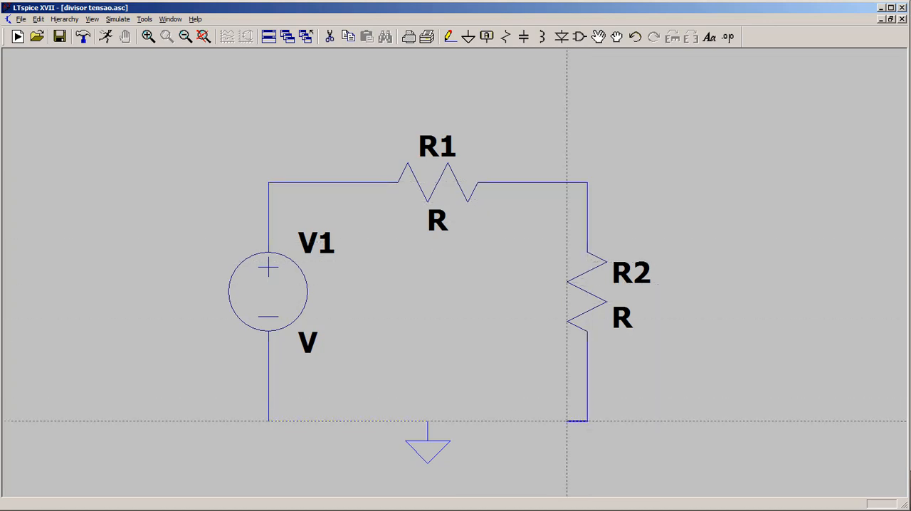
click(428, 421)
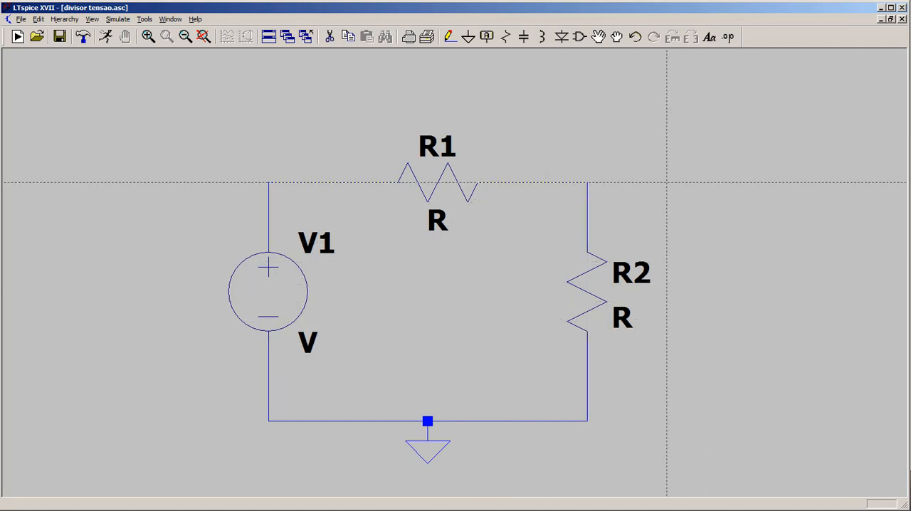
key(Escape)
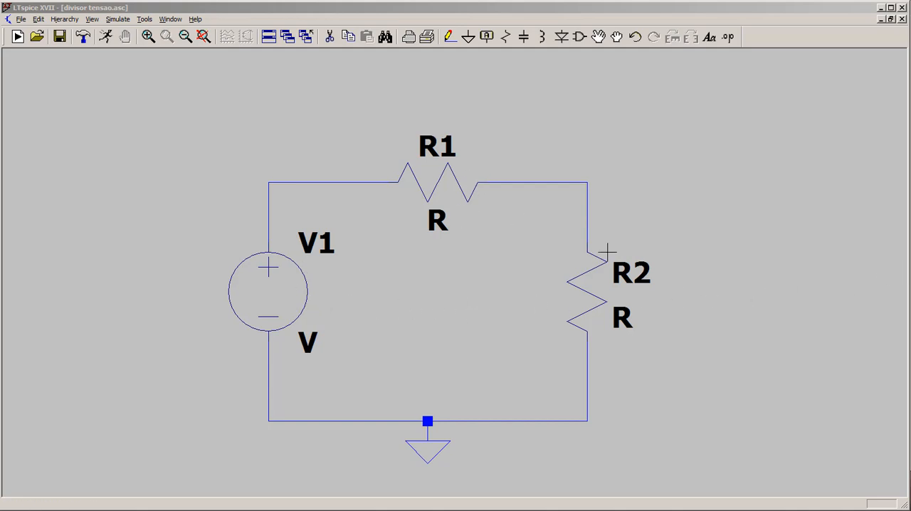
Set the DC value of voltage source V1 to 10 V.
right_click(286, 291)
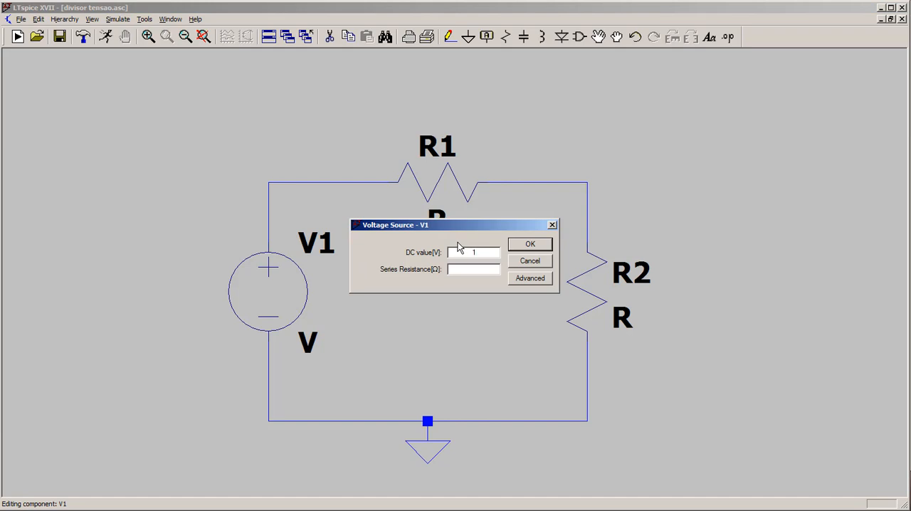
click(531, 245)
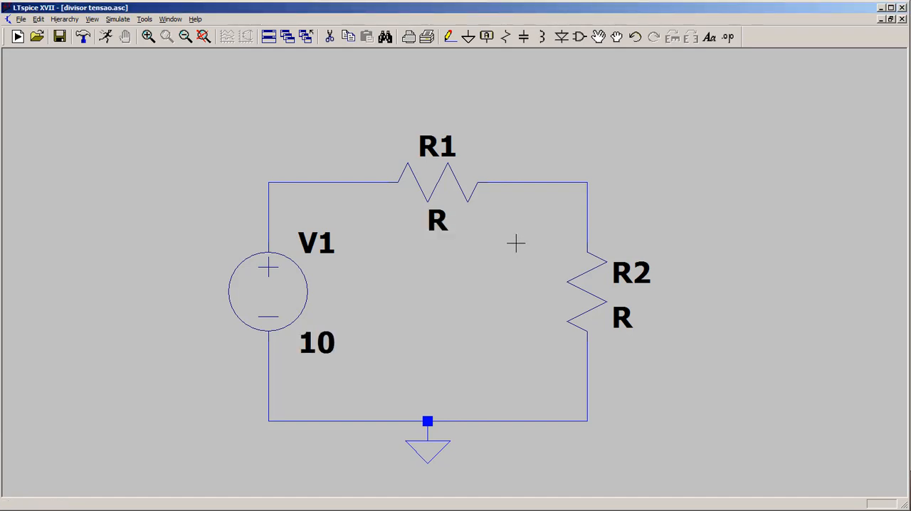
Set R1's resistance to 6k and R2's resistance to 4k.
right_click(451, 182)
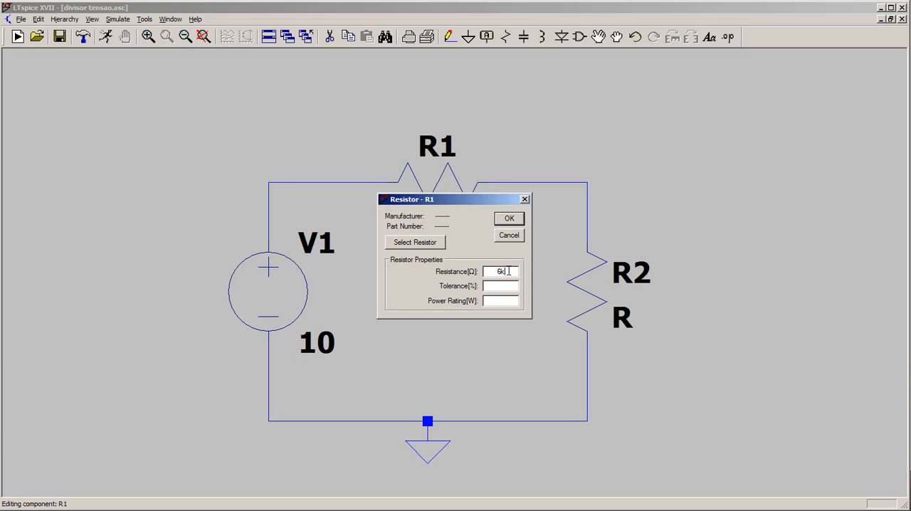
click(510, 220)
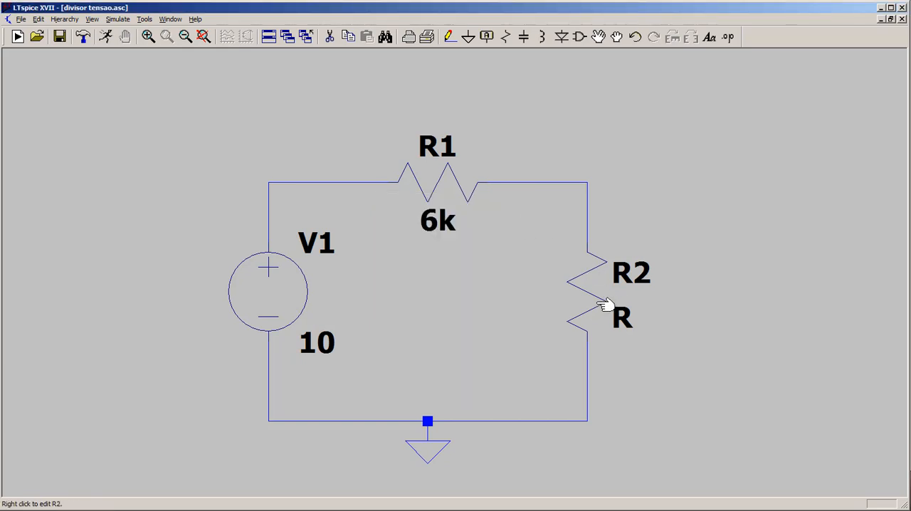
right_click(600, 303)
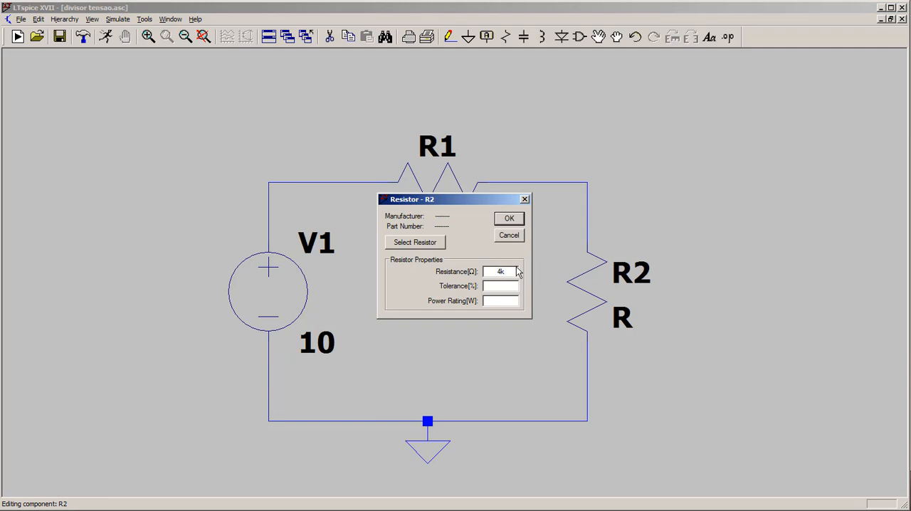
click(508, 219)
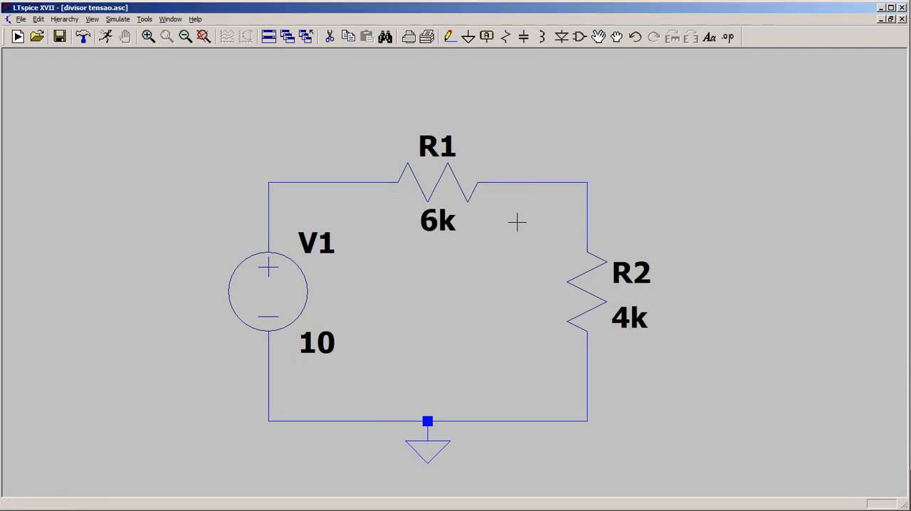
Change the voltage source's reference designator from V1 to V0.
right_click(324, 243)
click(370, 282)
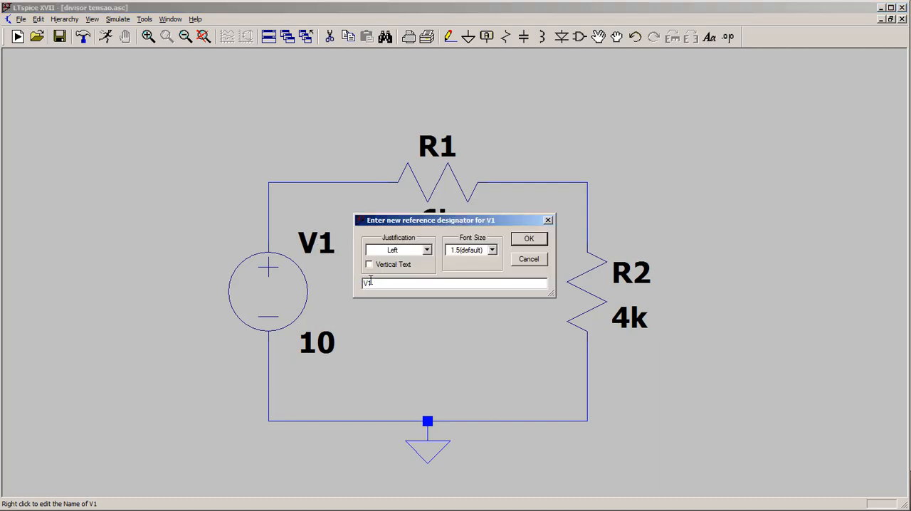
key(BackSpace)
text(0)
click(515, 244)
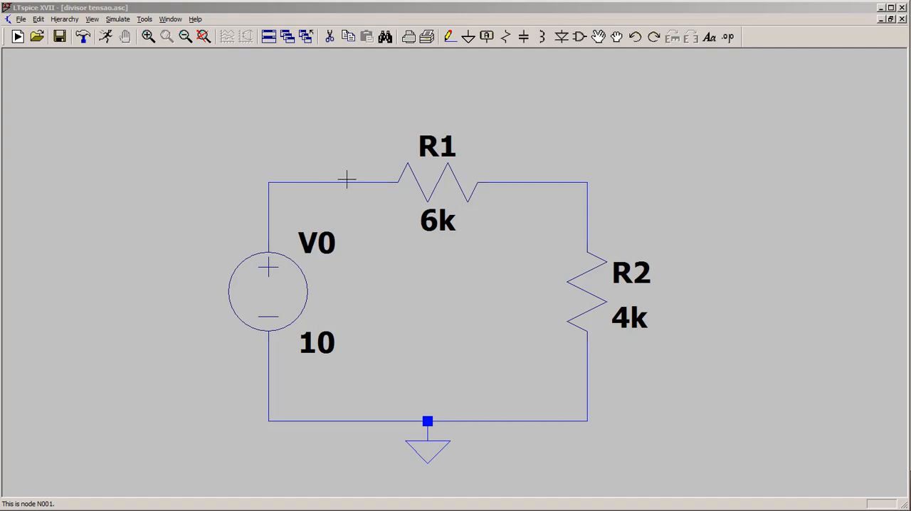
Label the net between R1 and R2 as Vout, with port type None.
click(487, 38)
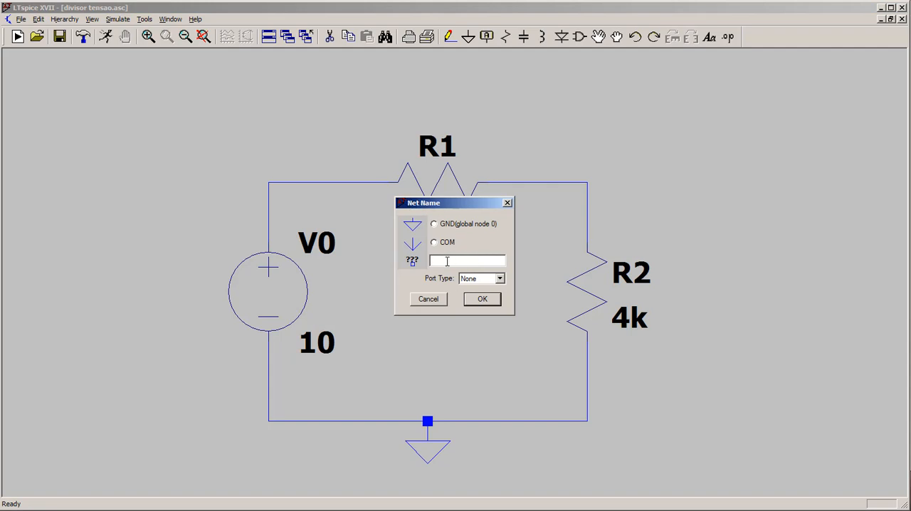
text(Vout)
click(482, 299)
click(547, 182)
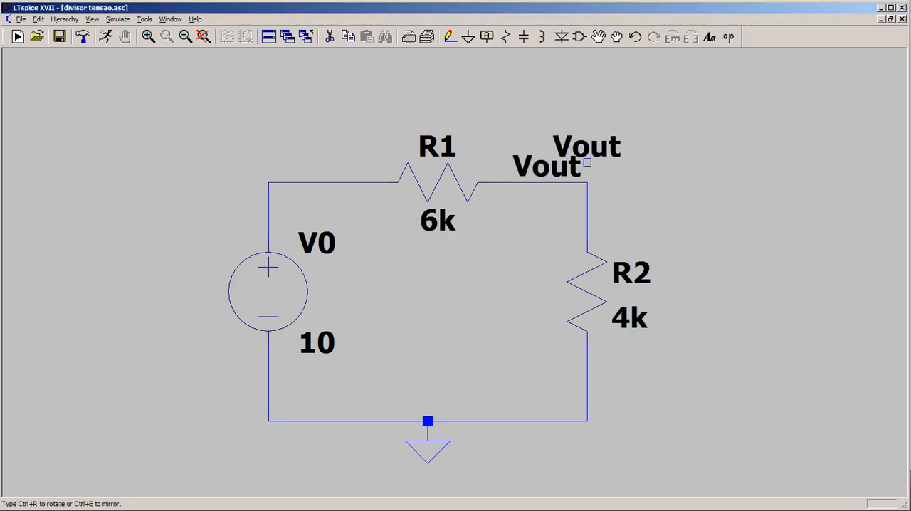
key(Escape)
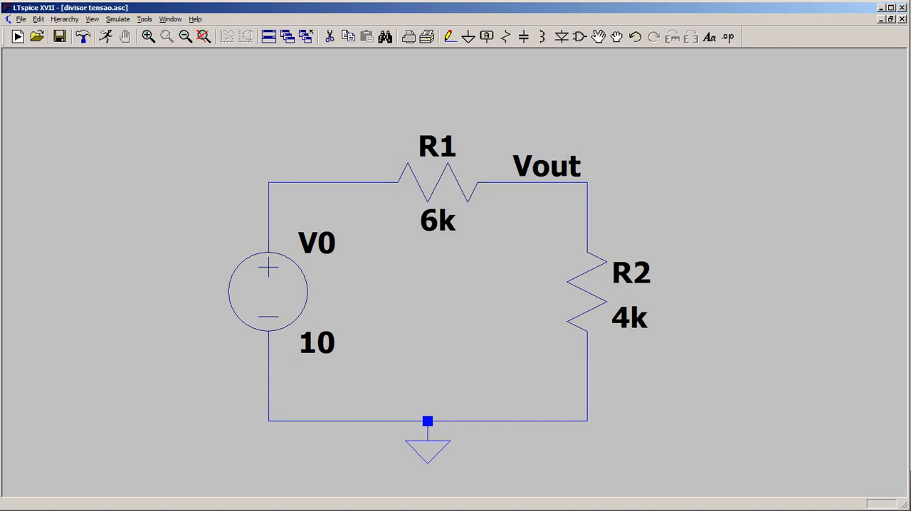
key(s)
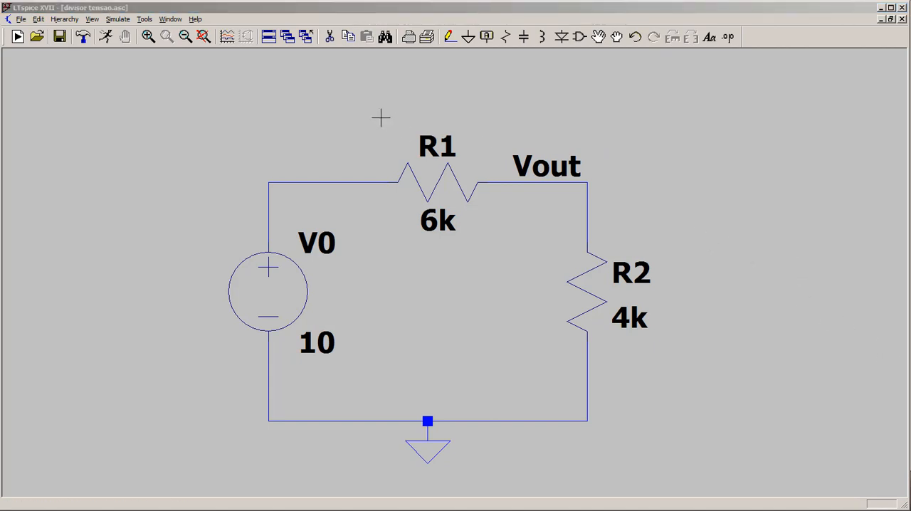
click(107, 40)
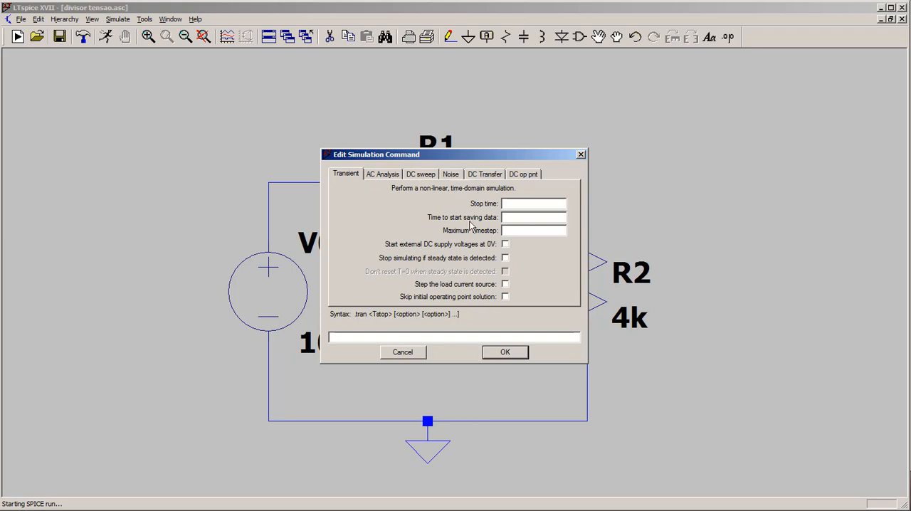
click(581, 154)
Add a DC operating point analysis and place its .op directive in the empty area above R2, beyond the Vout label.
click(38, 19)
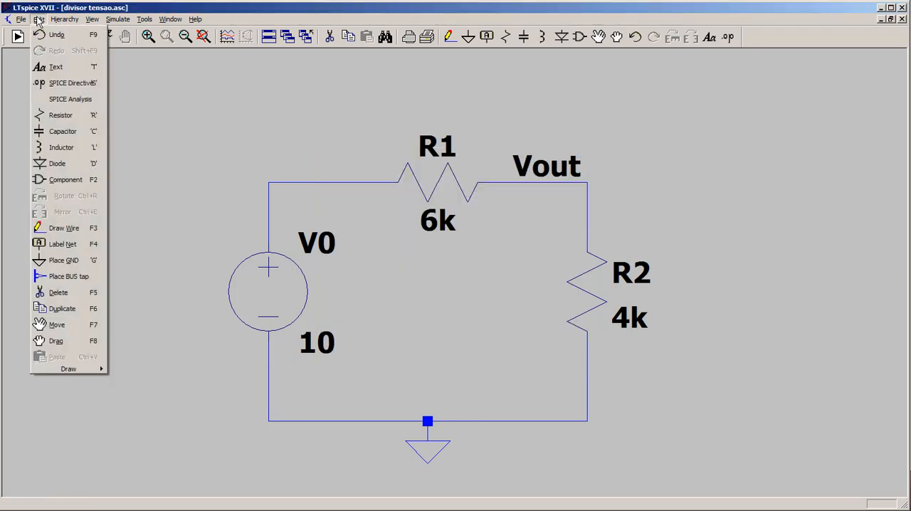
click(64, 105)
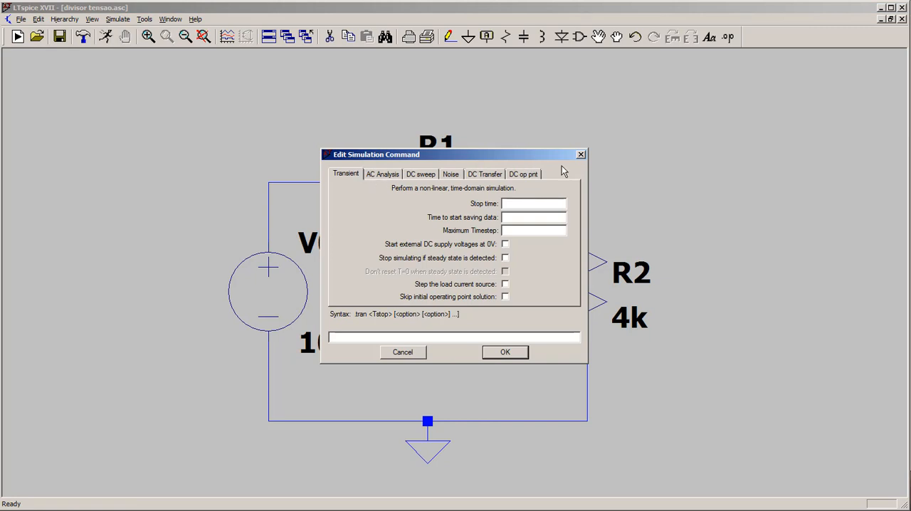
click(539, 177)
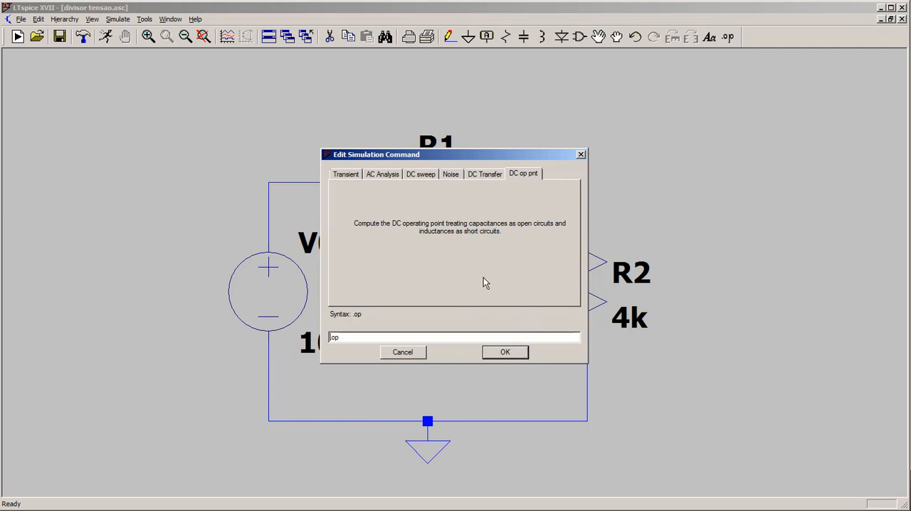
click(514, 352)
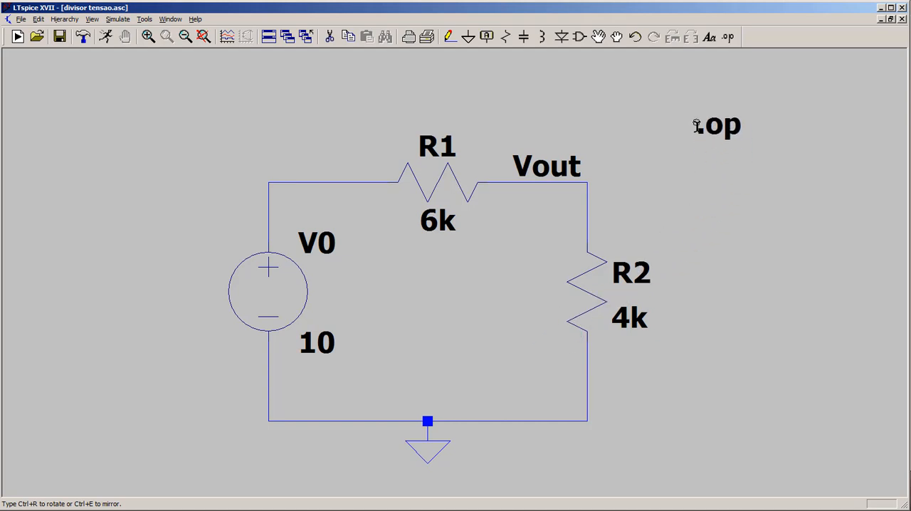
click(697, 126)
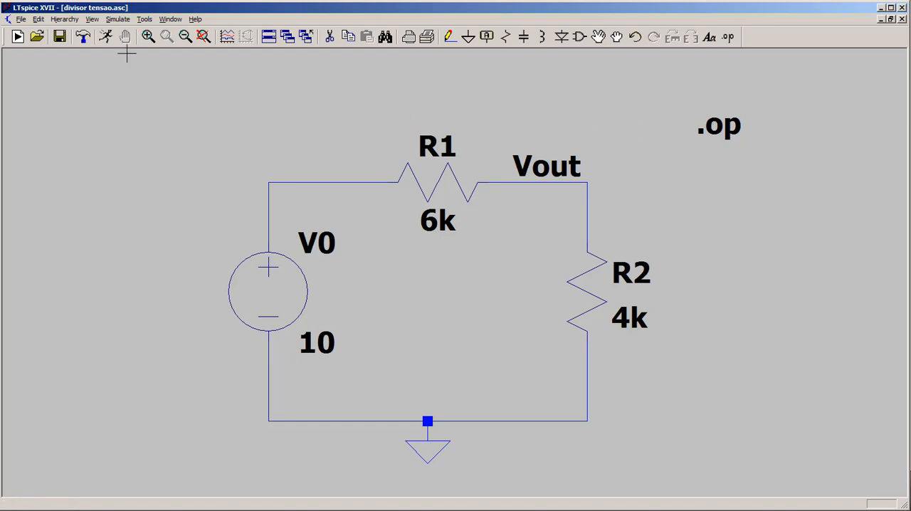
Run the operating point simulation and review the node voltages and device currents in a shrunken results window beside the circuit.
click(105, 37)
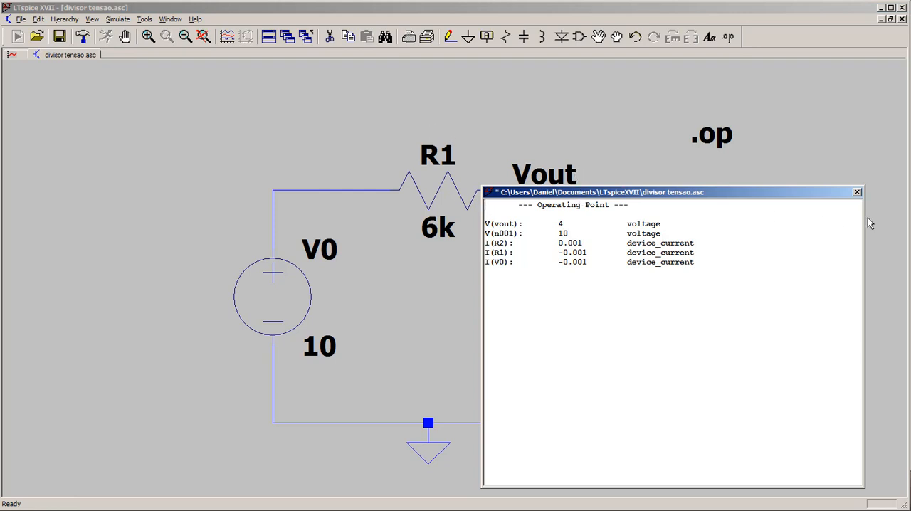
drag(864, 220, 722, 224)
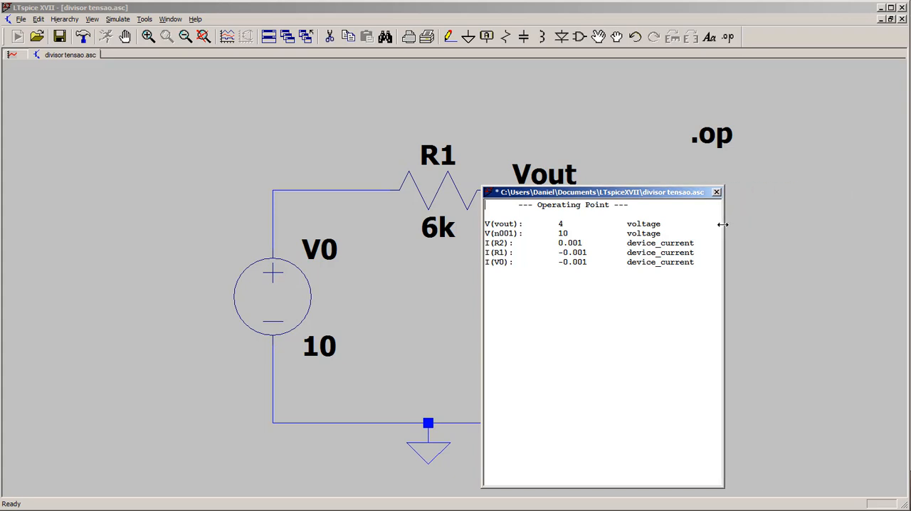
drag(670, 487, 648, 288)
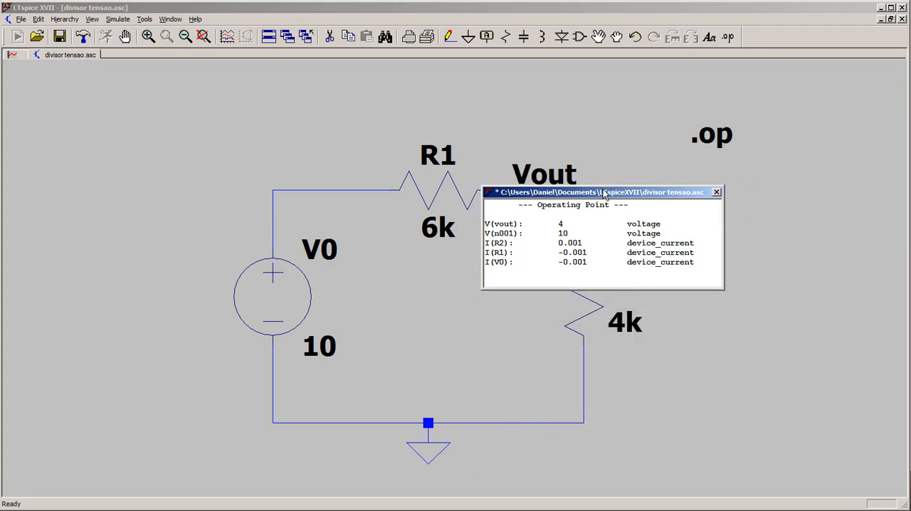
drag(604, 192, 747, 372)
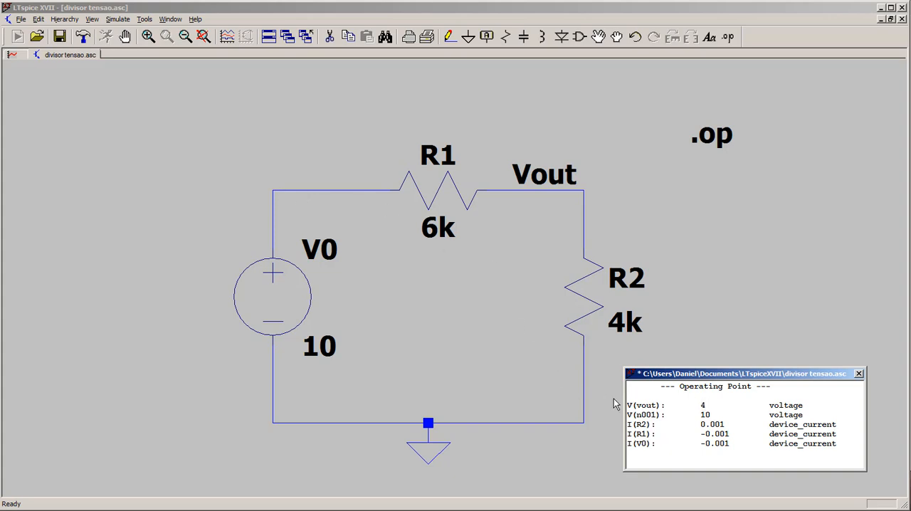
drag(629, 415, 665, 414)
click(859, 374)
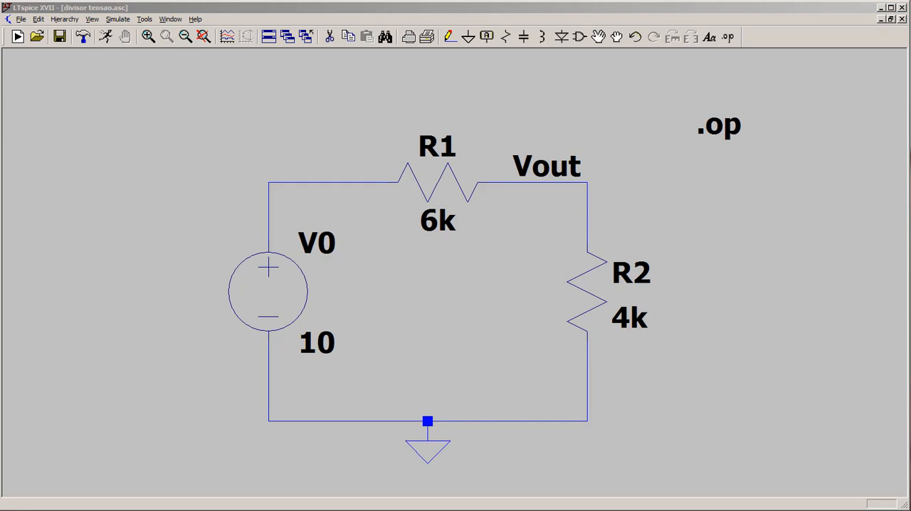
Examine the schematic's SPICE netlist, checking the nodes and values on the R1 and R2 lines, and close it.
click(646, 222)
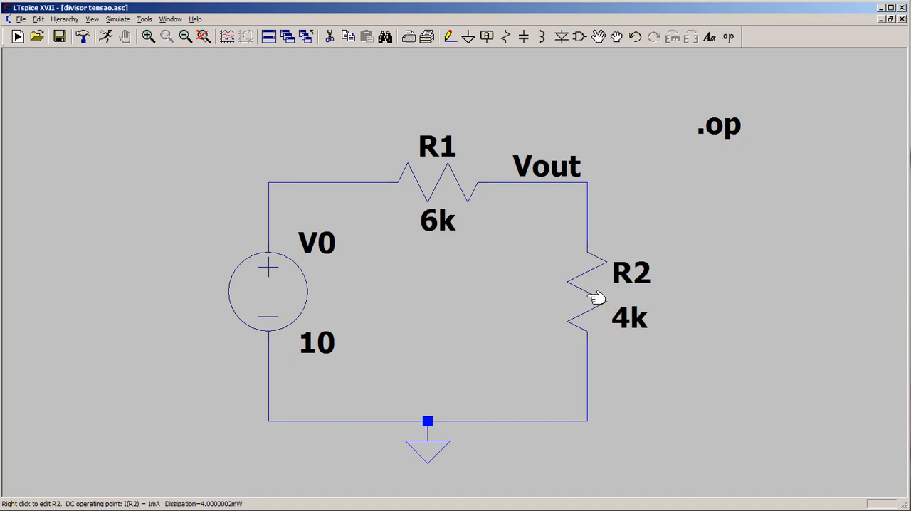
click(92, 20)
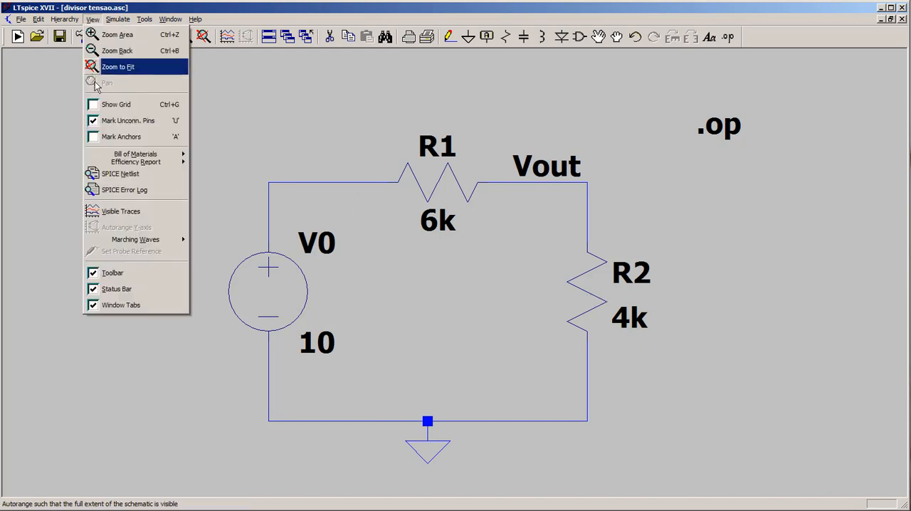
click(126, 178)
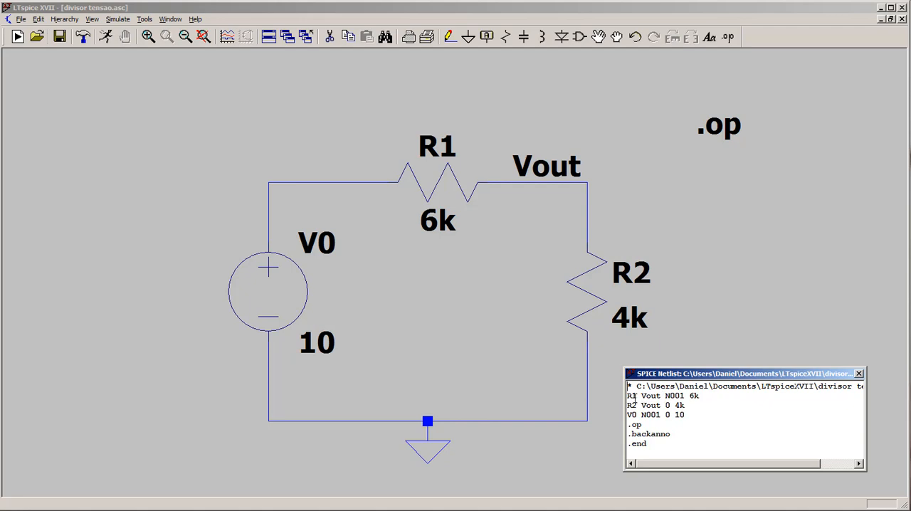
drag(667, 375, 705, 202)
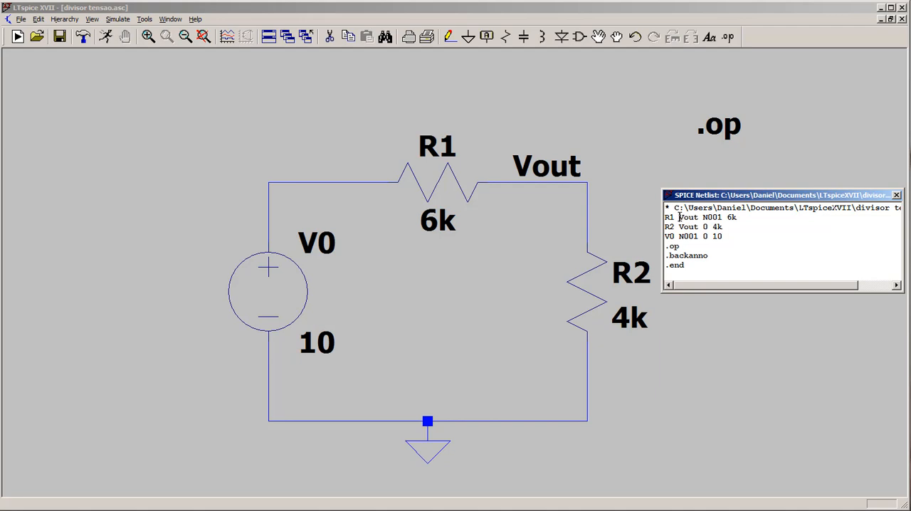
drag(679, 217, 721, 218)
drag(726, 218, 744, 218)
drag(703, 227, 711, 227)
click(896, 196)
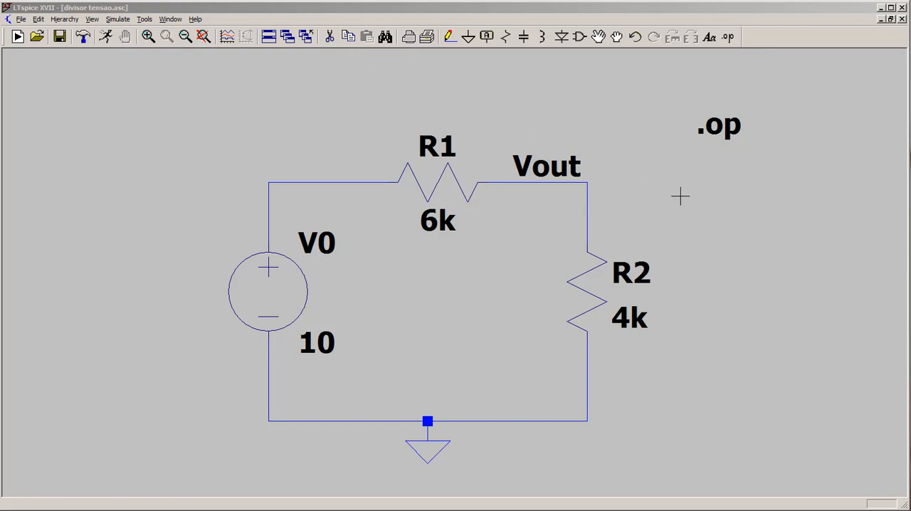
Delete the .op directive from the schematic.
click(523, 103)
key(F5)
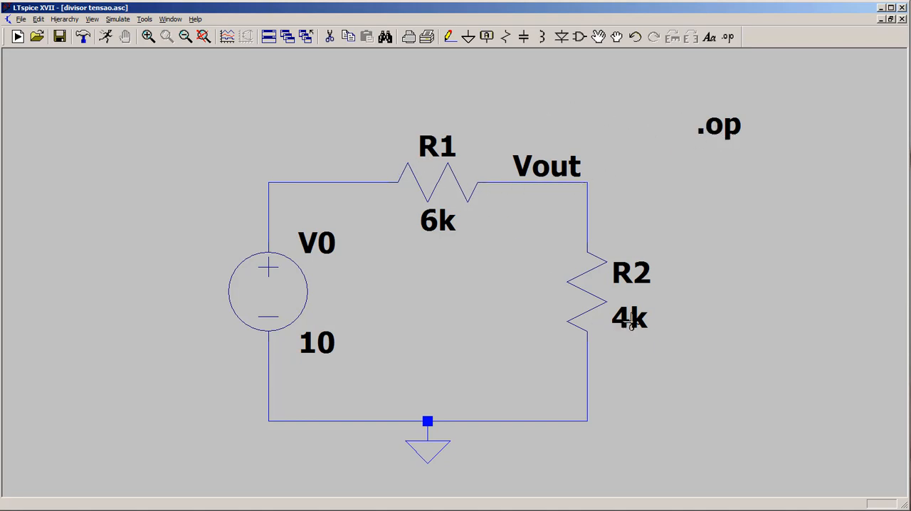
click(720, 127)
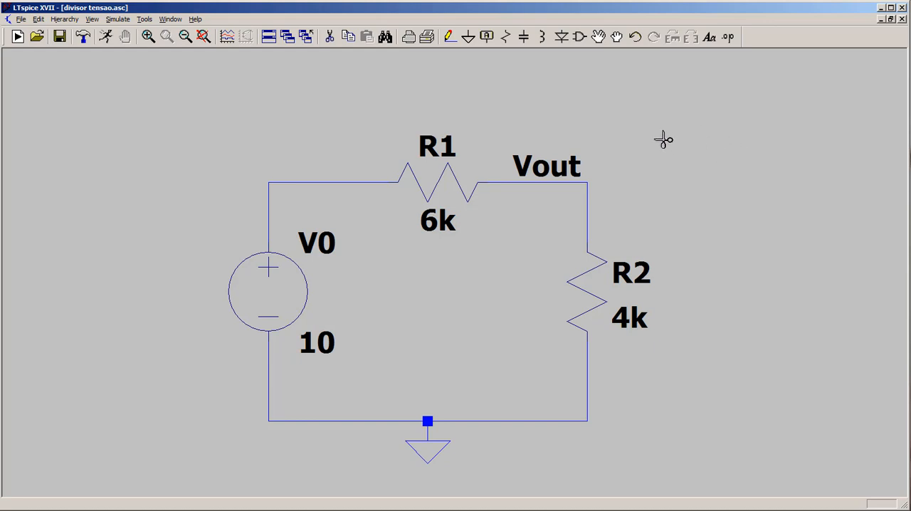
key(Escape)
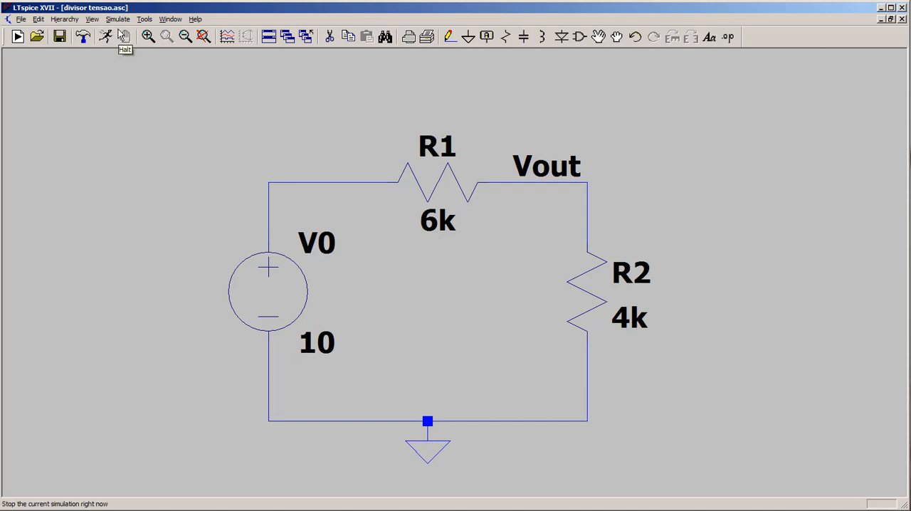
Add a transient analysis with stop time 1, place its .tran 1 directive above R2, and run the simulation.
click(118, 20)
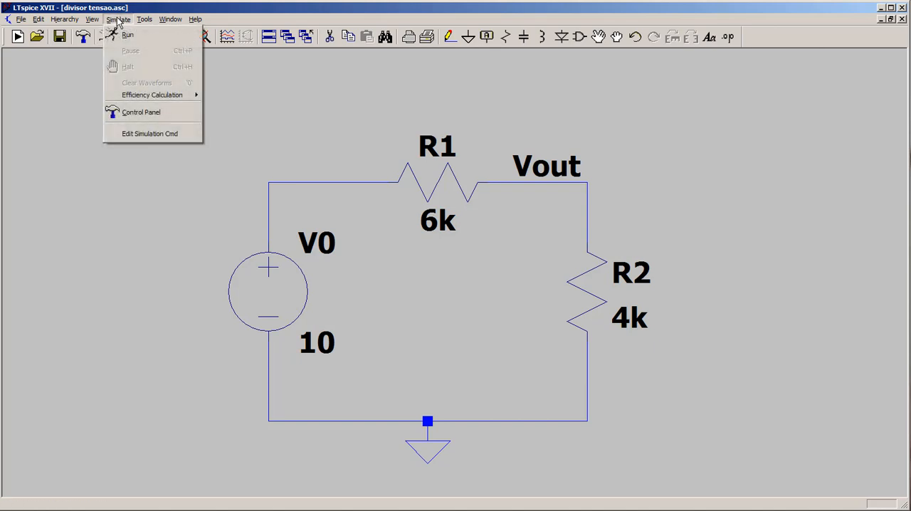
click(158, 134)
drag(437, 155, 290, 97)
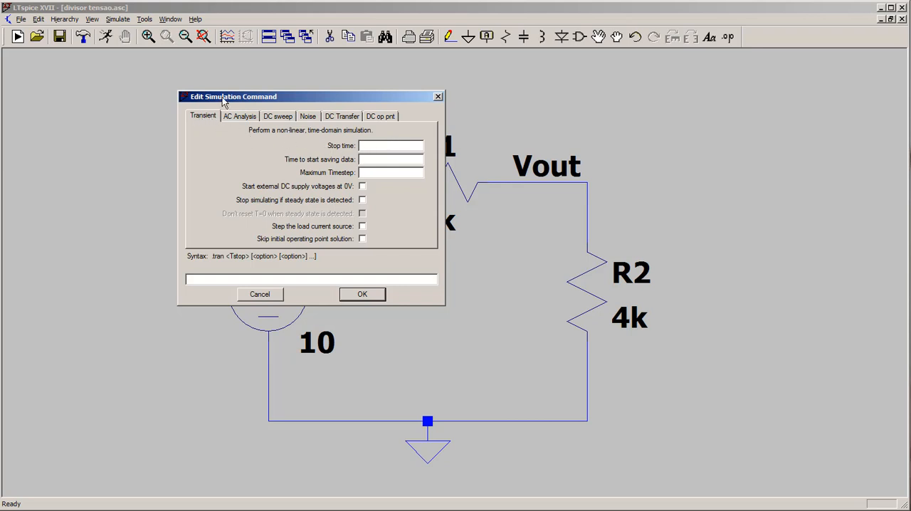
drag(222, 102, 657, 87)
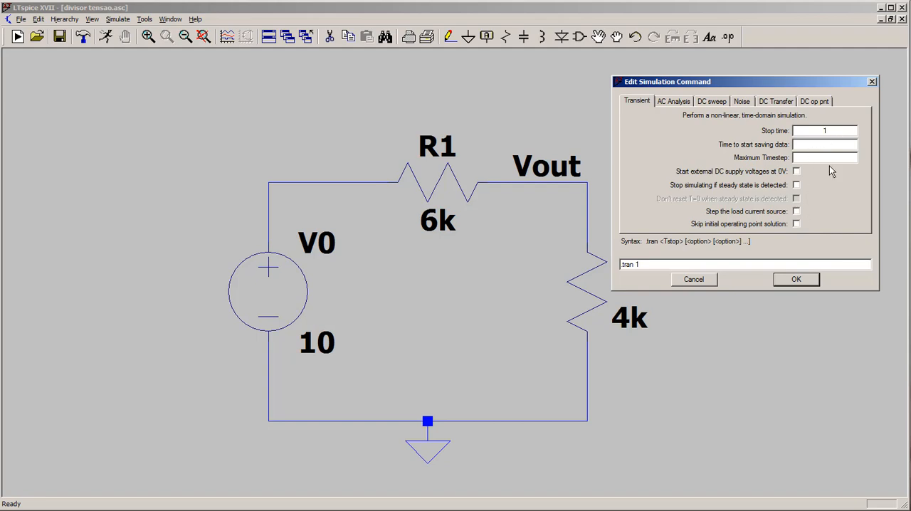
click(795, 280)
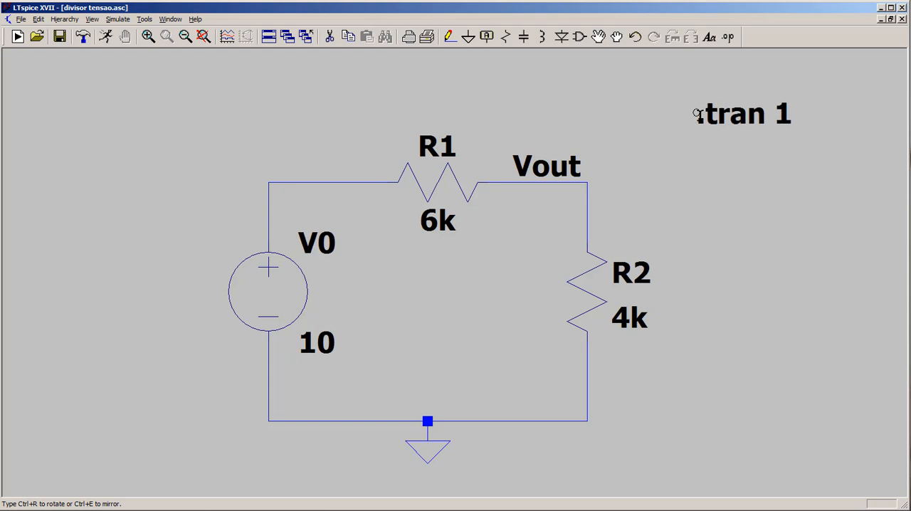
click(697, 114)
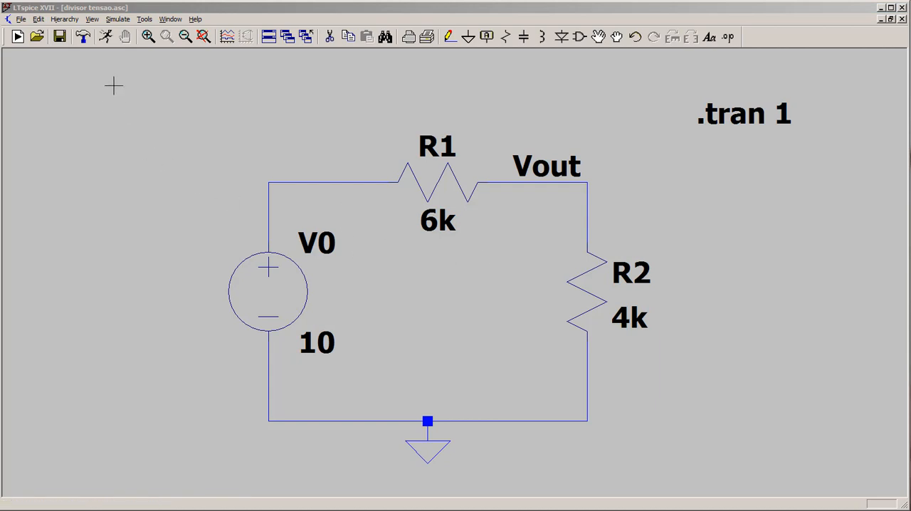
click(105, 37)
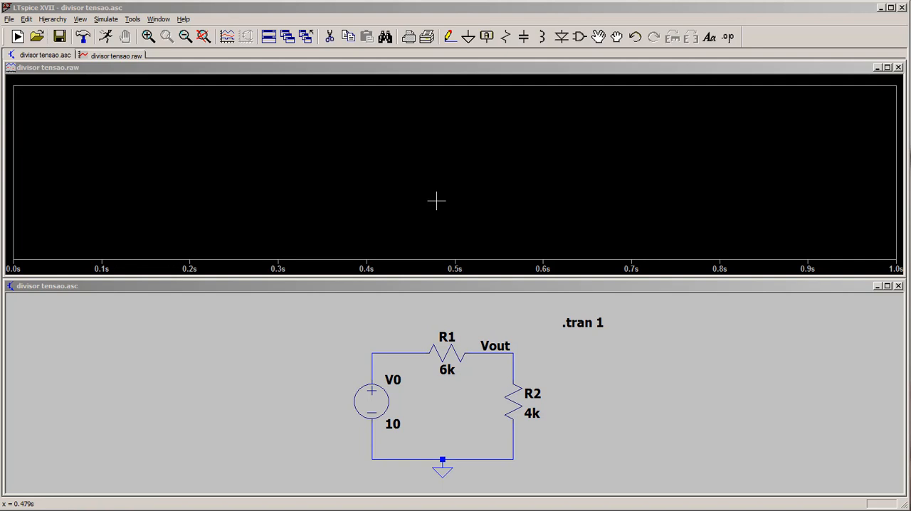
Plot the voltages at Vout and at the node between V0 and R1, and remove the V(vout) trace.
click(517, 354)
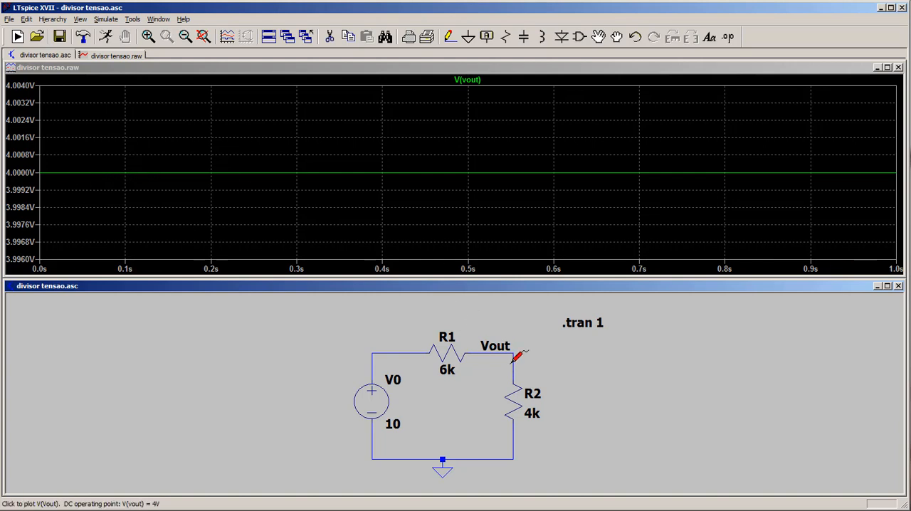
click(382, 350)
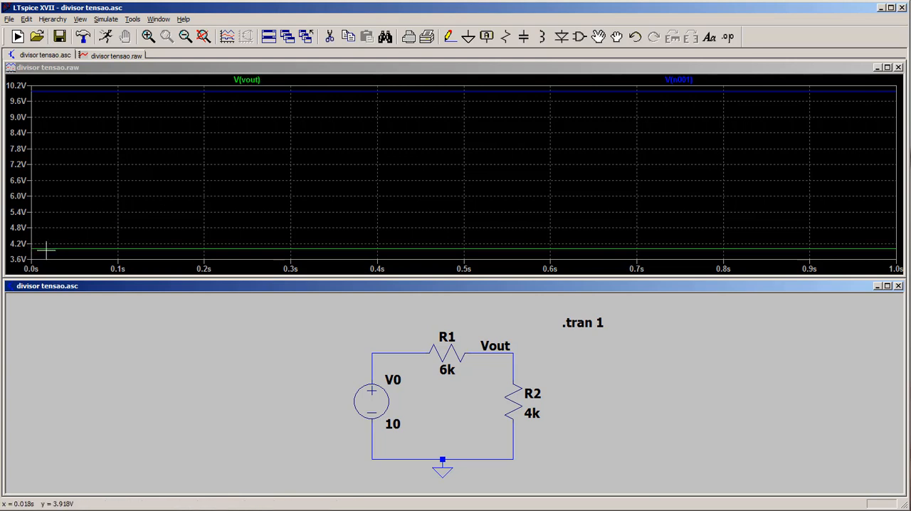
right_click(258, 80)
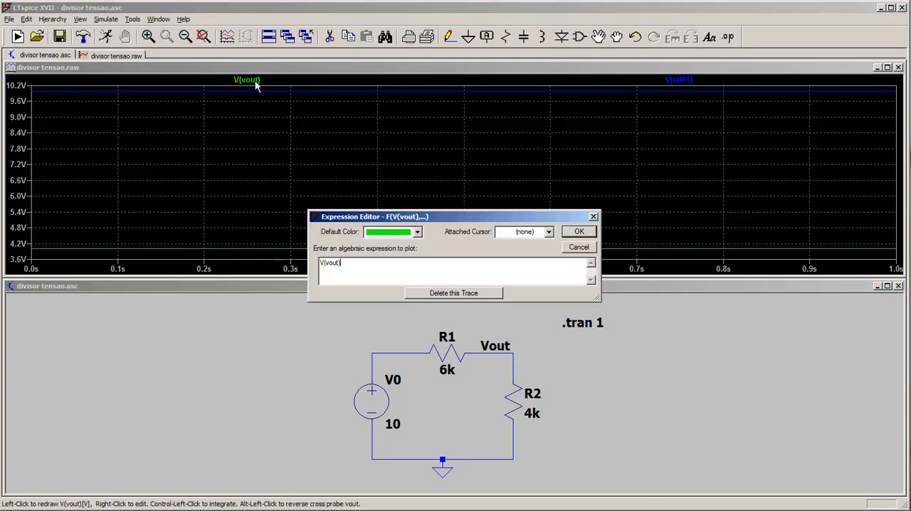
click(469, 297)
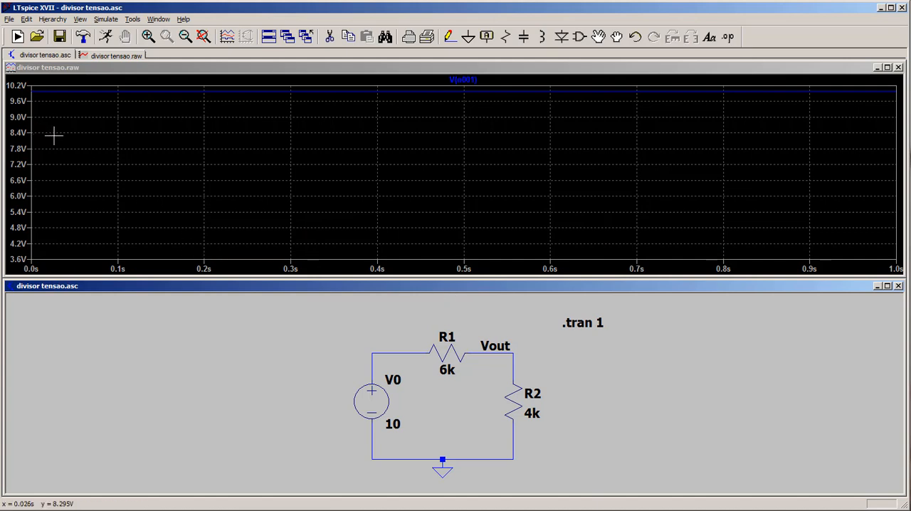
Fit the plot to the full extent of the V(n001) trace, and delete that trace.
right_click(232, 139)
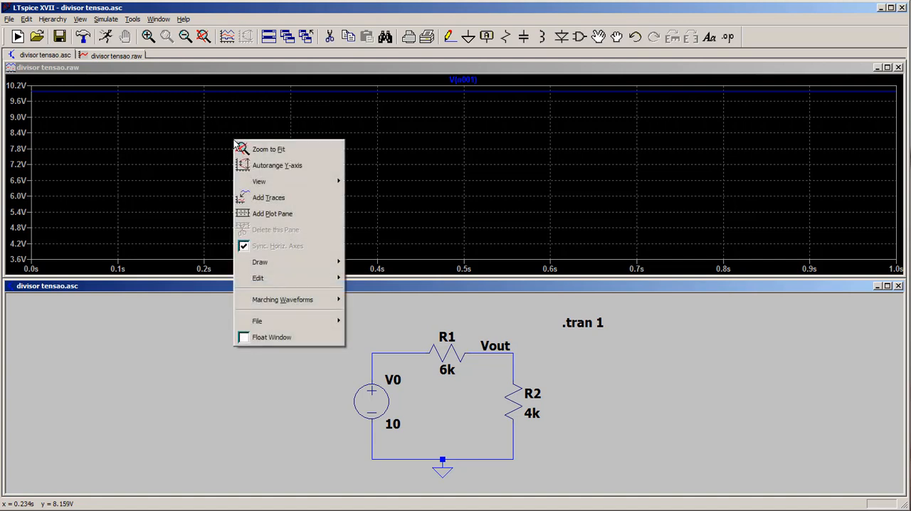
click(277, 154)
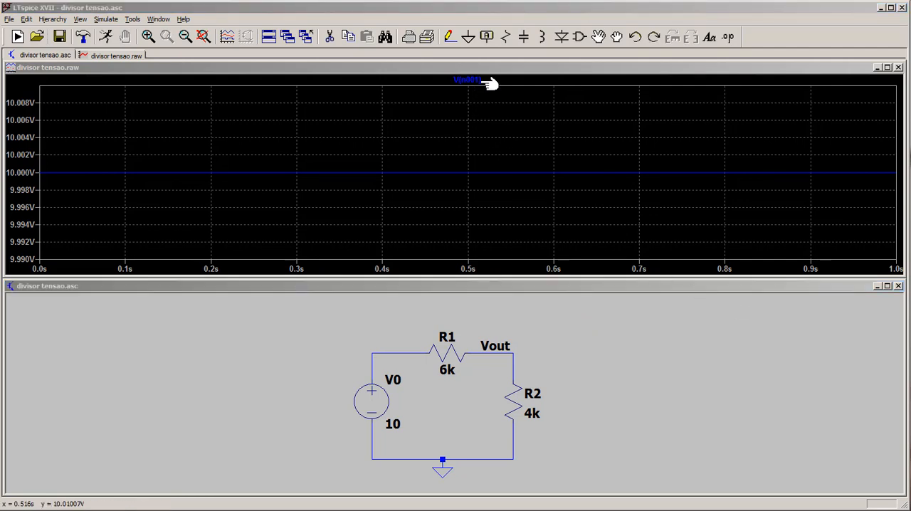
right_click(474, 80)
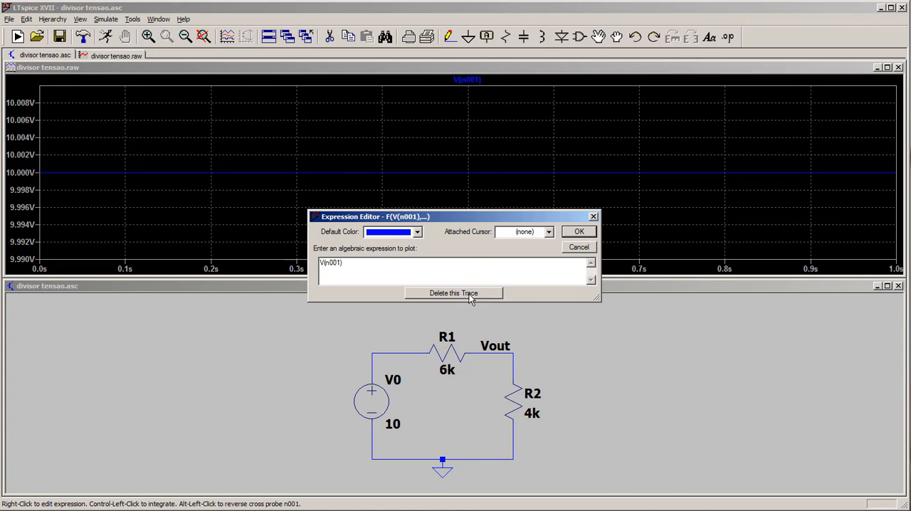
click(453, 294)
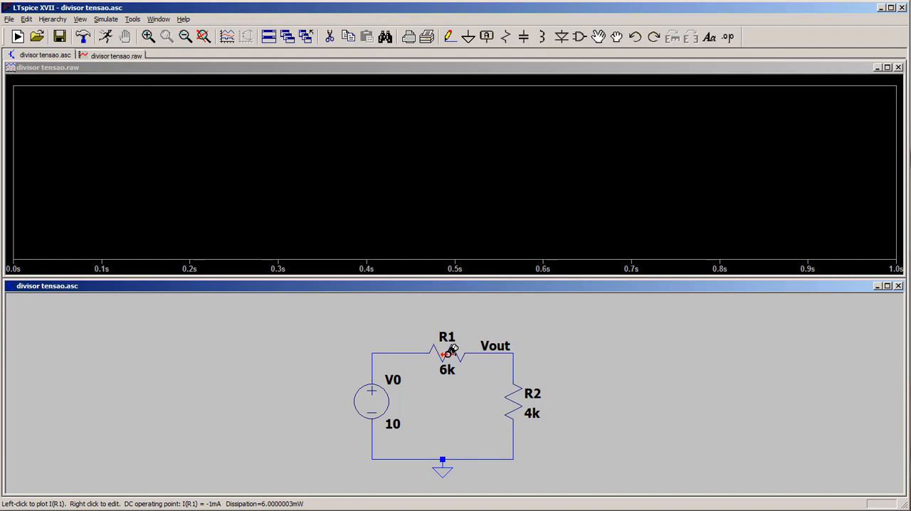
Plot the current through R1 and set its vertical axis to a bottom limit of -2mA with 0.5mA ticks.
click(450, 351)
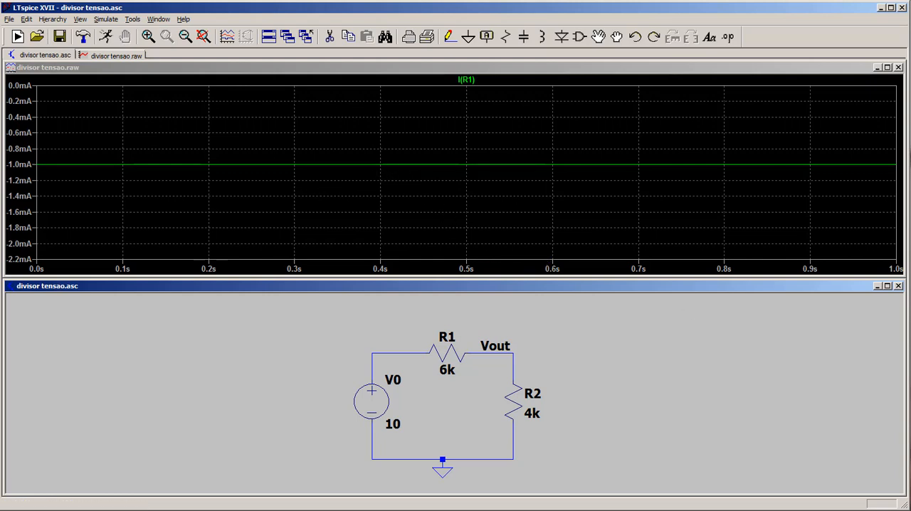
right_click(467, 269)
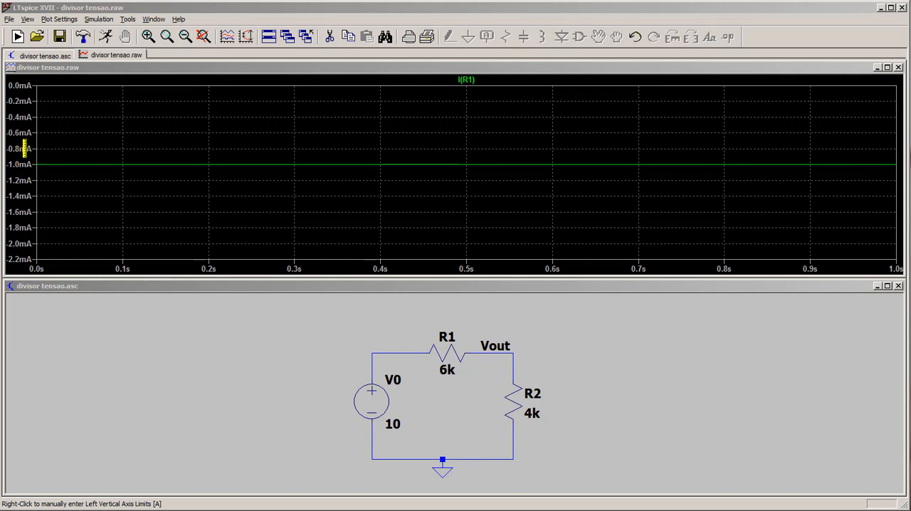
click(21, 167)
right_click(21, 167)
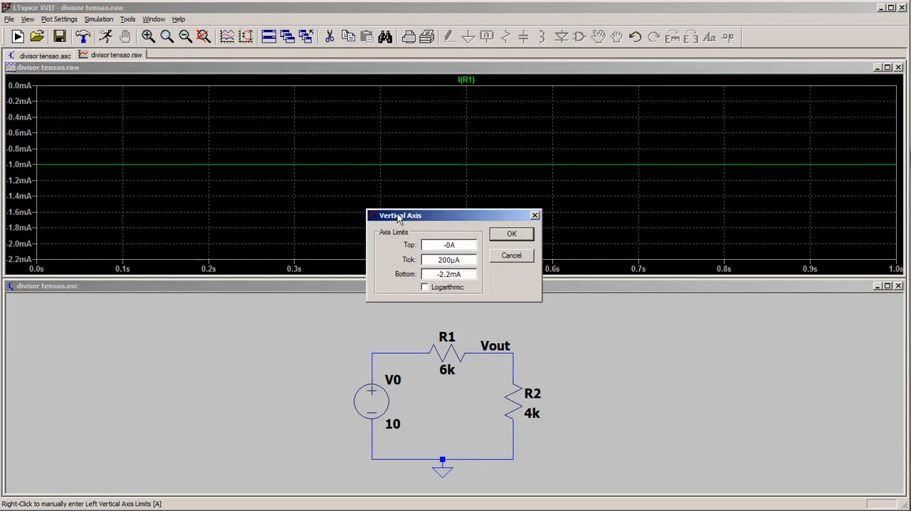
drag(421, 209, 151, 91)
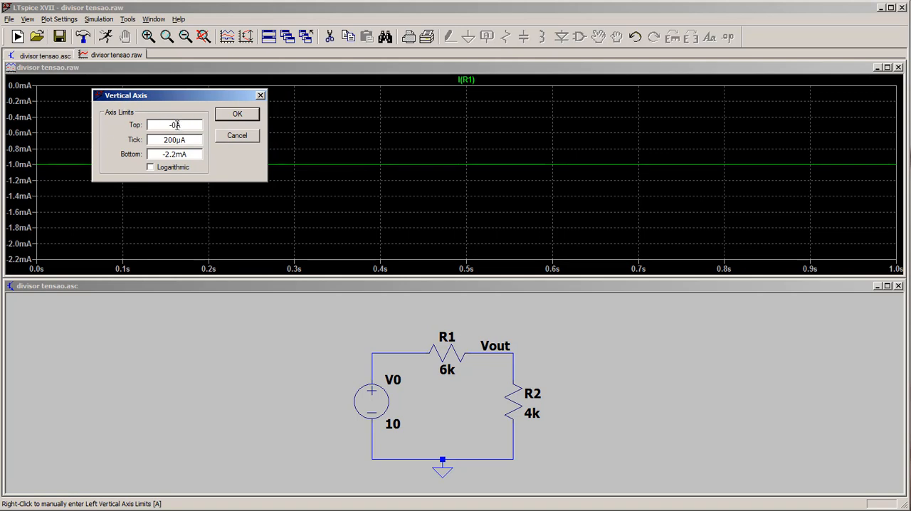
drag(176, 126, 171, 126)
drag(178, 154, 161, 154)
click(173, 154)
key(BackSpace)
drag(181, 140, 168, 140)
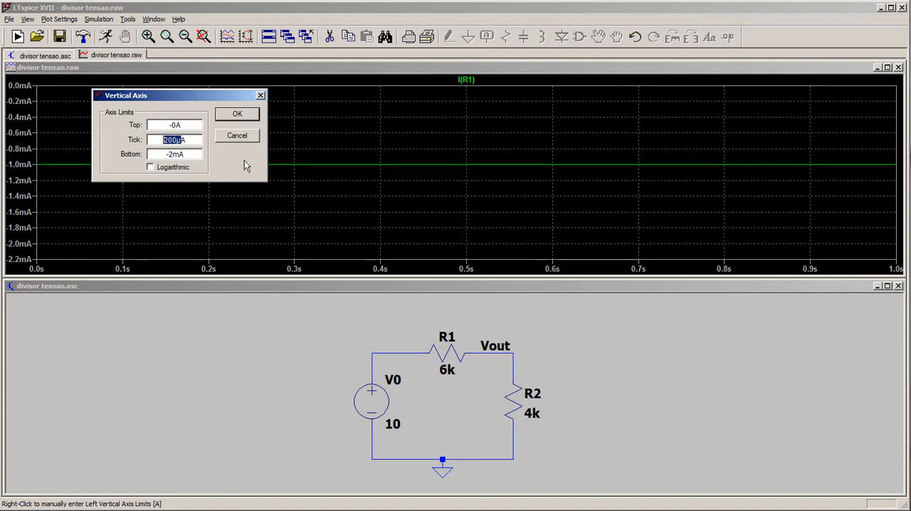
text(0.5mA)
click(238, 115)
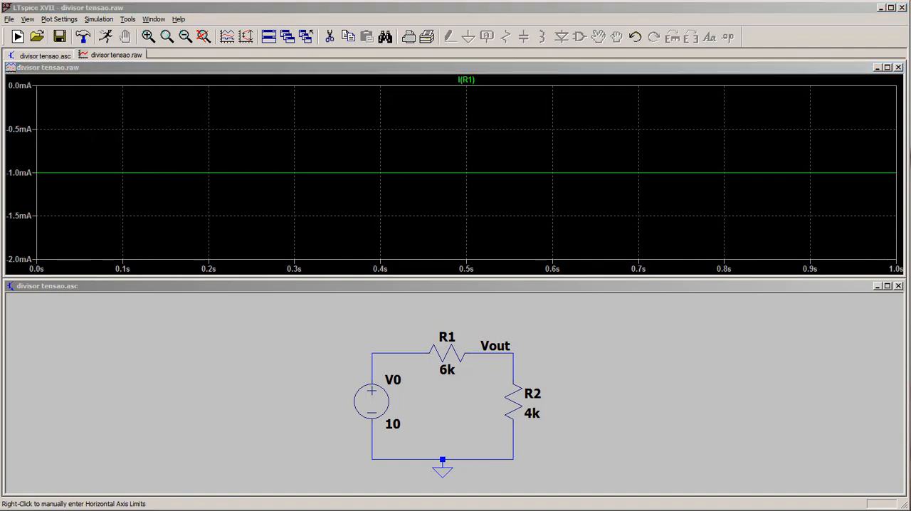
Remove the R1 current trace and plot the power dissipated in R1.
right_click(468, 80)
click(484, 295)
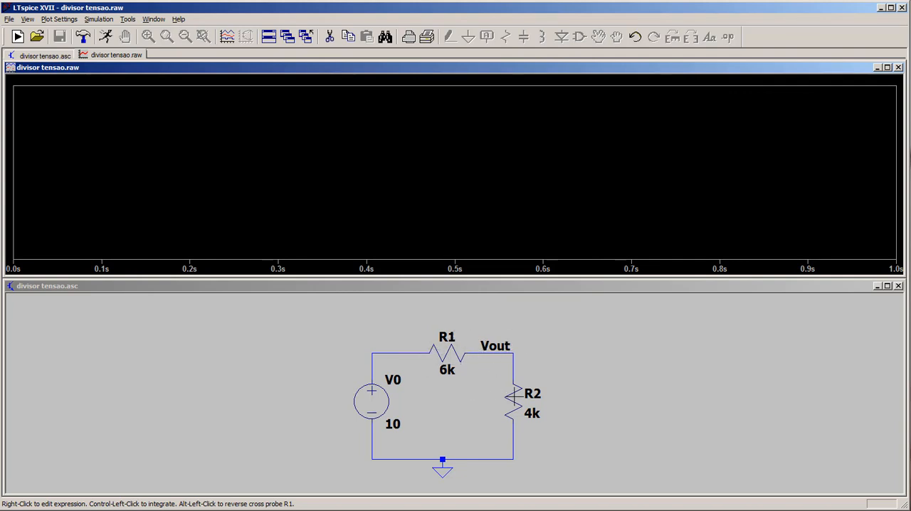
click(559, 359)
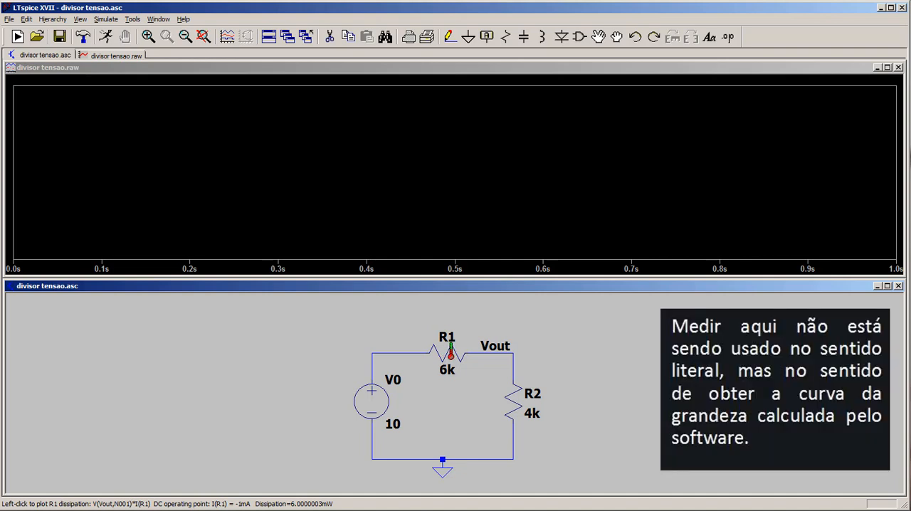
alt+click(450, 351)
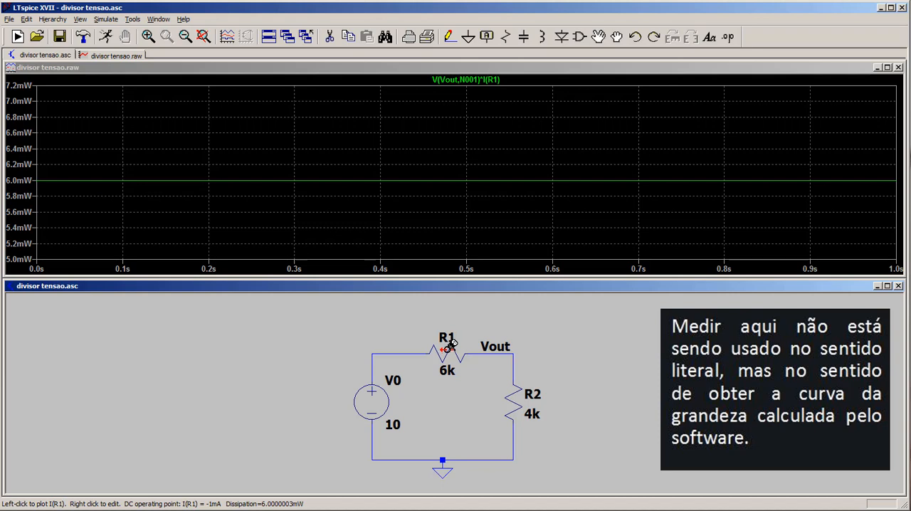
Delete the R1 power trace, and plot the wire current between V0 and R1 together with the Vout voltage.
right_click(497, 79)
click(482, 293)
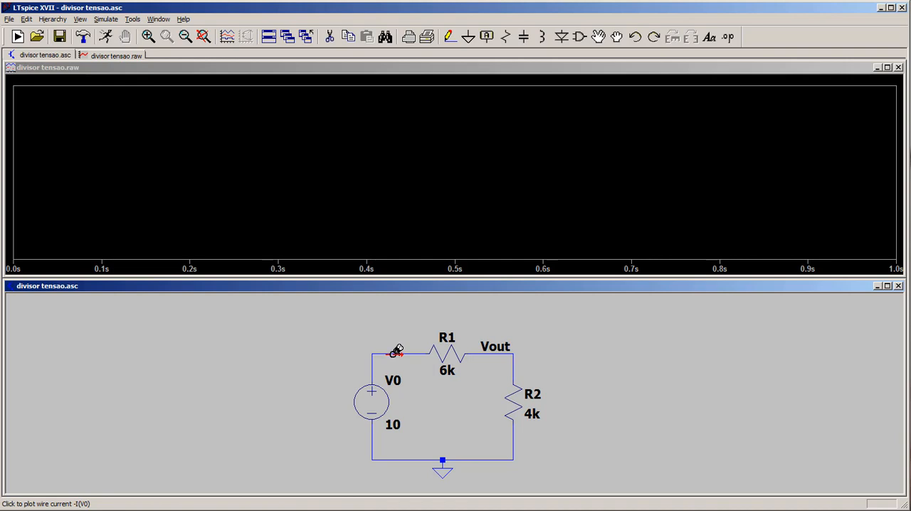
click(397, 352)
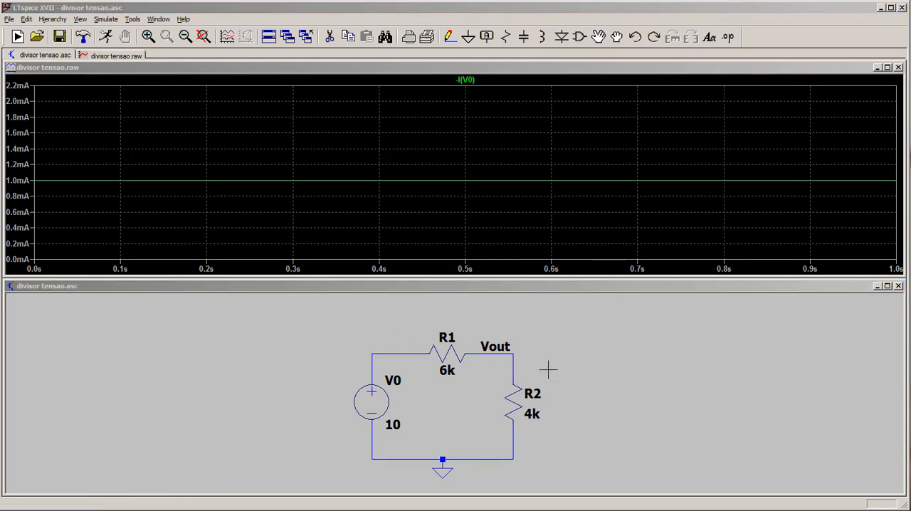
click(490, 352)
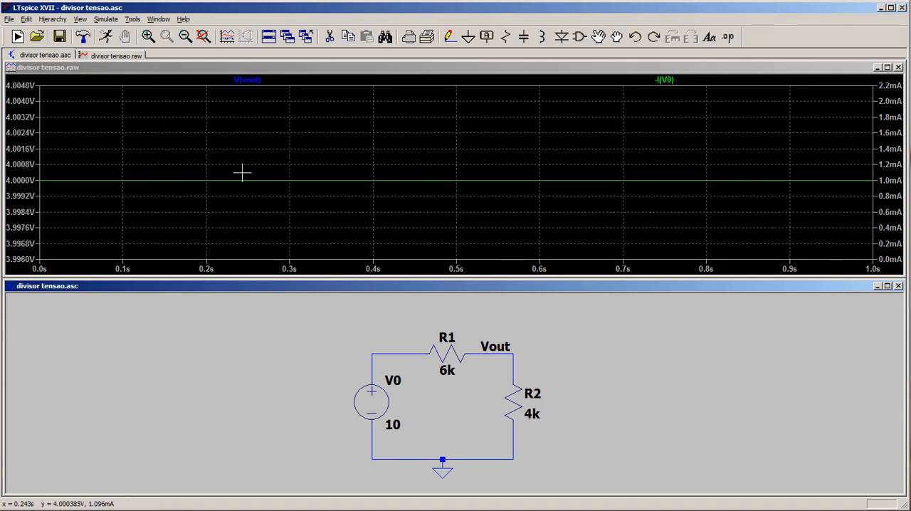
Set the bottom limit of the voltage axis to 3.90V, and plot the current through R1 alone.
right_click(19, 149)
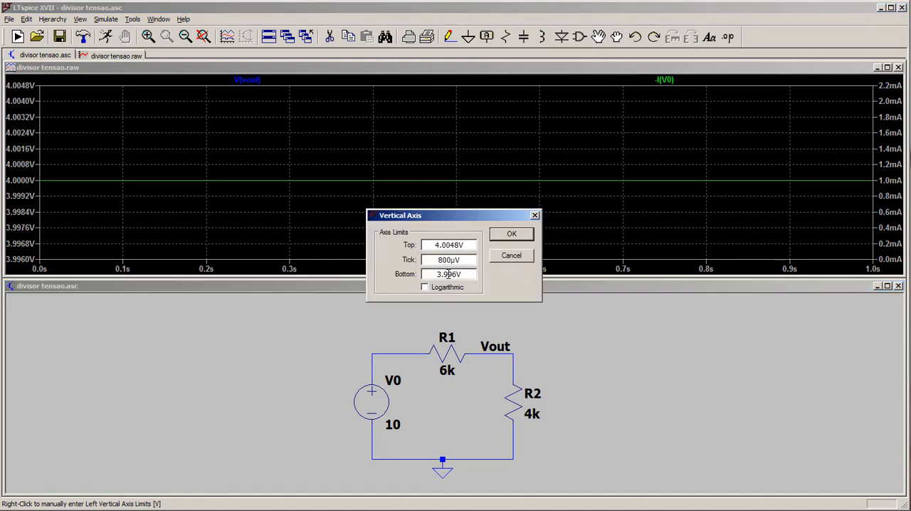
drag(447, 275, 456, 278)
text(0)
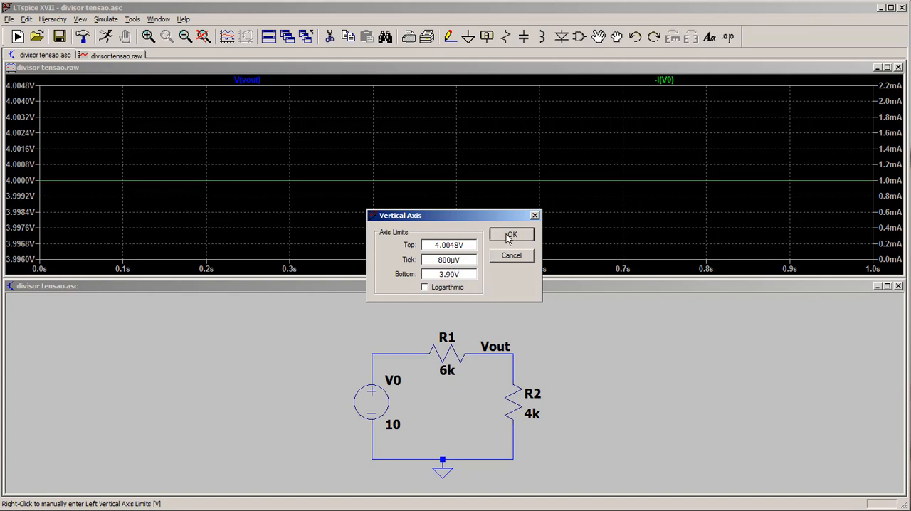
click(511, 235)
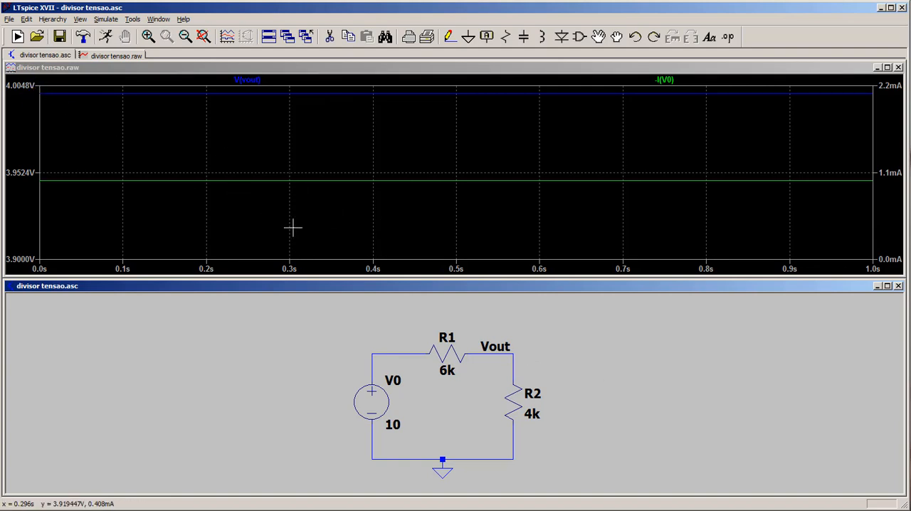
click(452, 354)
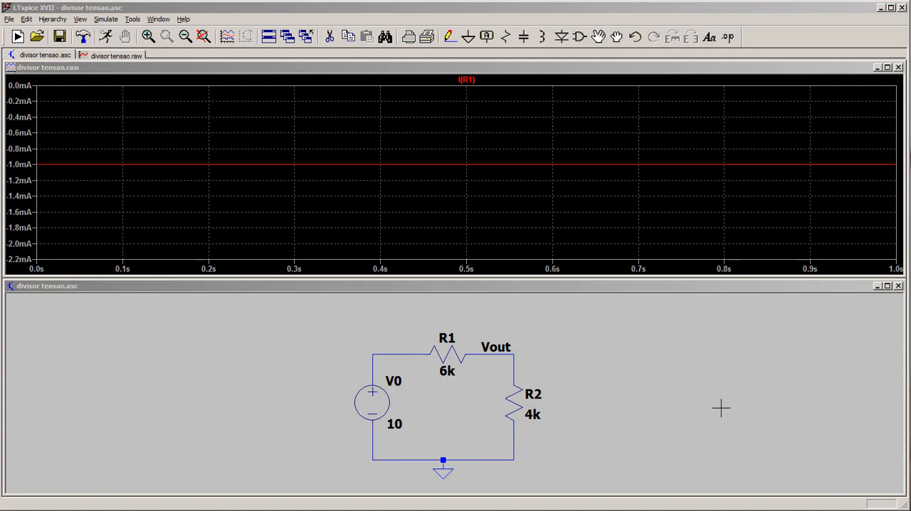
Change source V0 to a SINE function with an amplitude of 1 V and a frequency of 1k Hz.
right_click(377, 401)
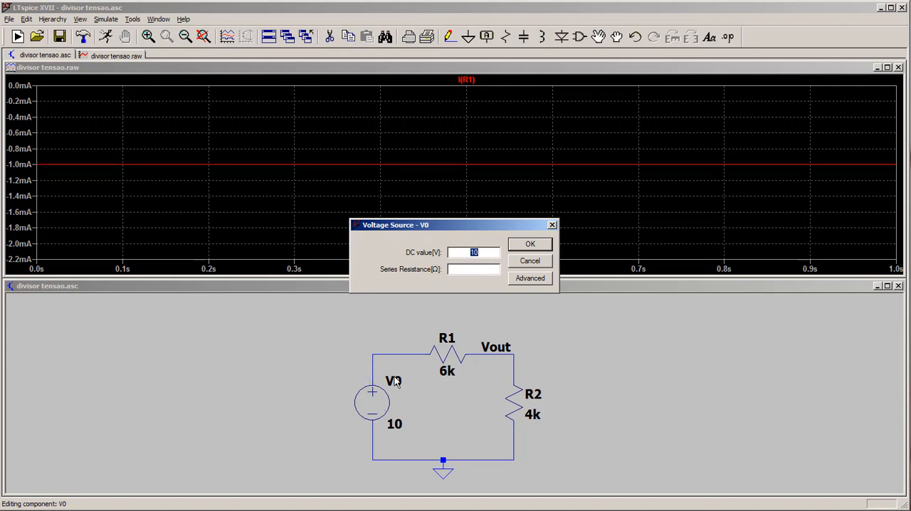
click(530, 279)
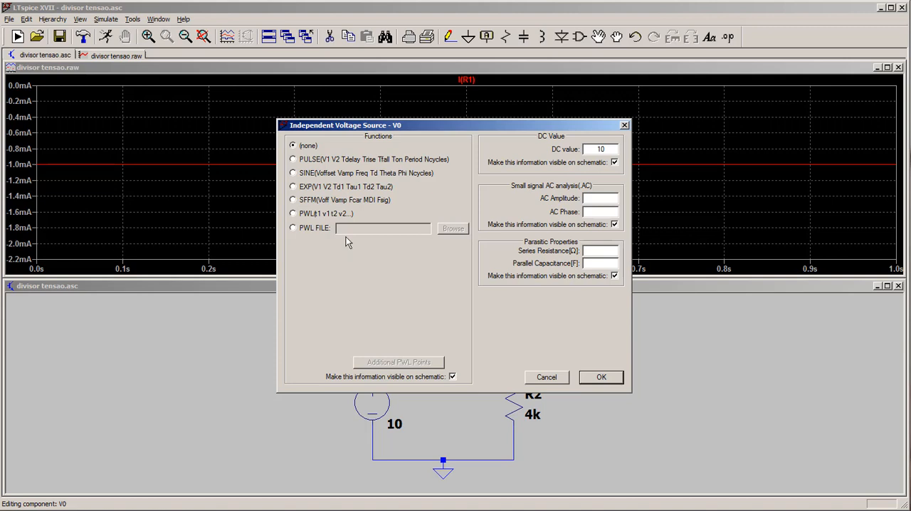
click(294, 174)
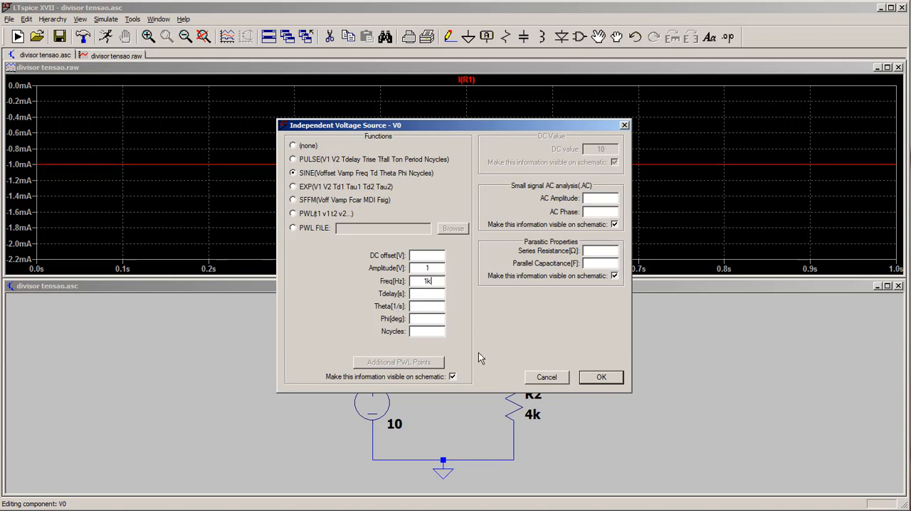
click(601, 378)
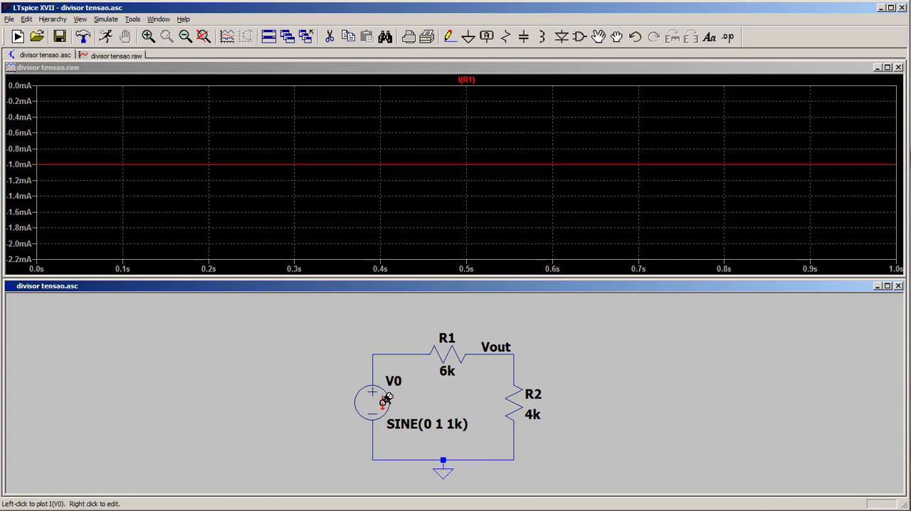
Run a transient simulation with a stop time of 10m.
click(106, 37)
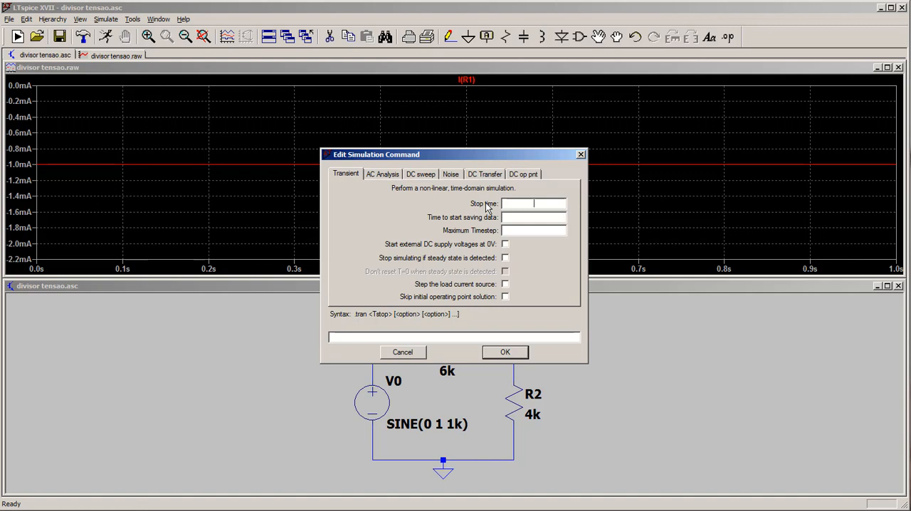
text(0m)
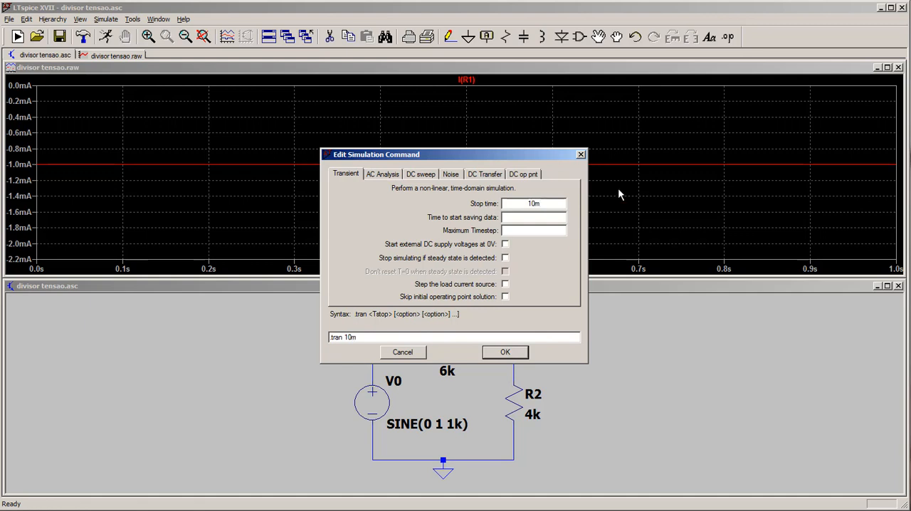
click(506, 354)
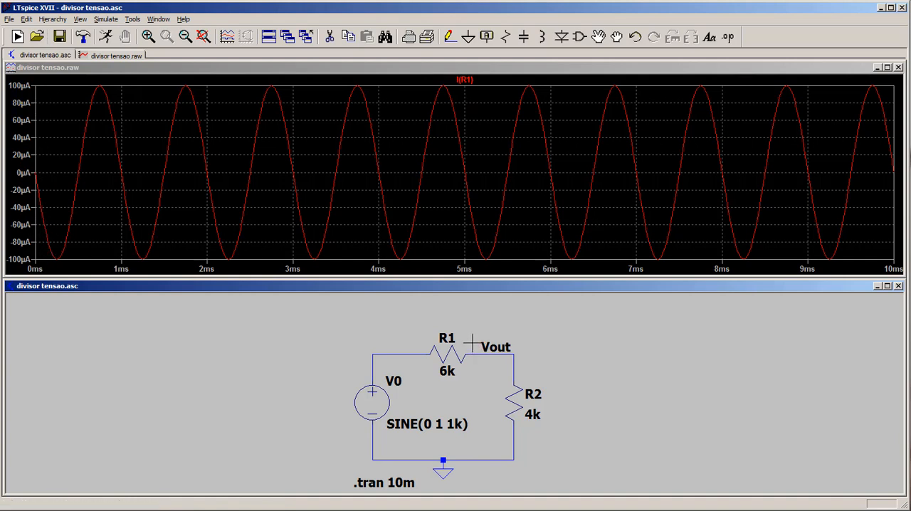
Delete the R1 current trace from the sine-wave simulation plot.
right_click(466, 79)
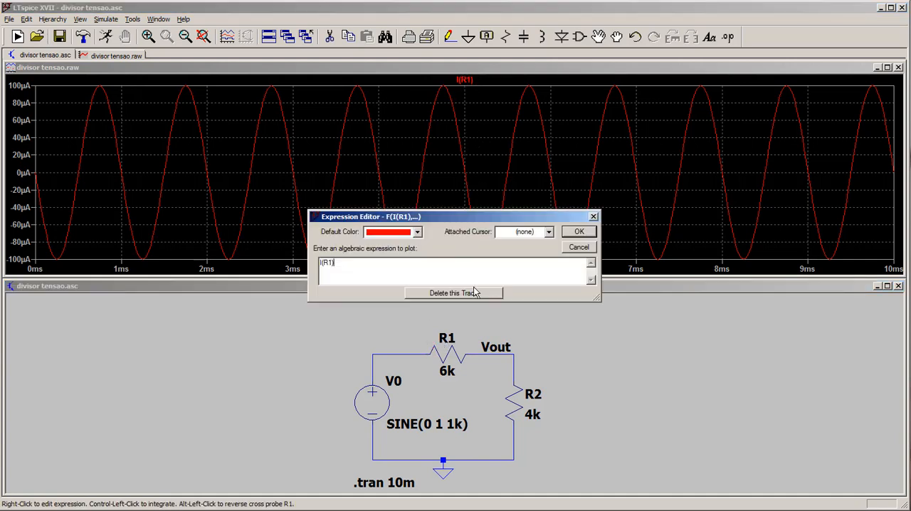
click(453, 293)
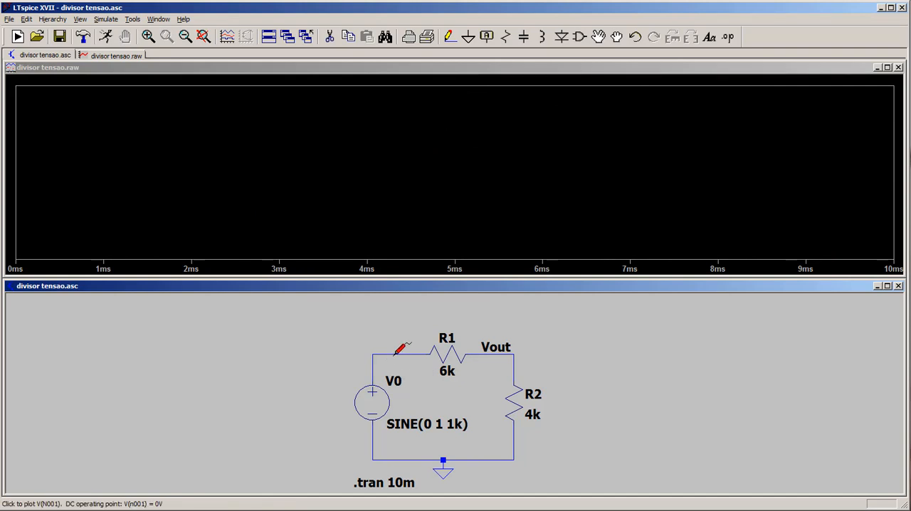
right_click(395, 354)
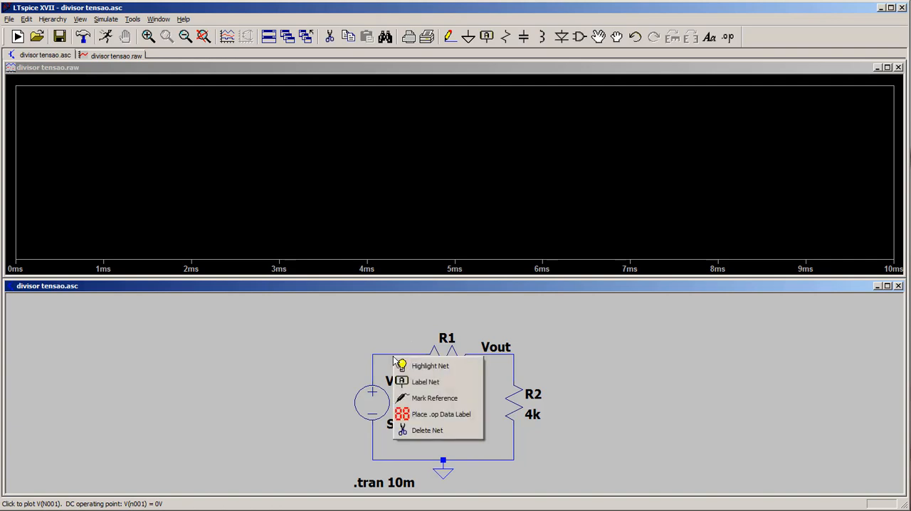
click(388, 342)
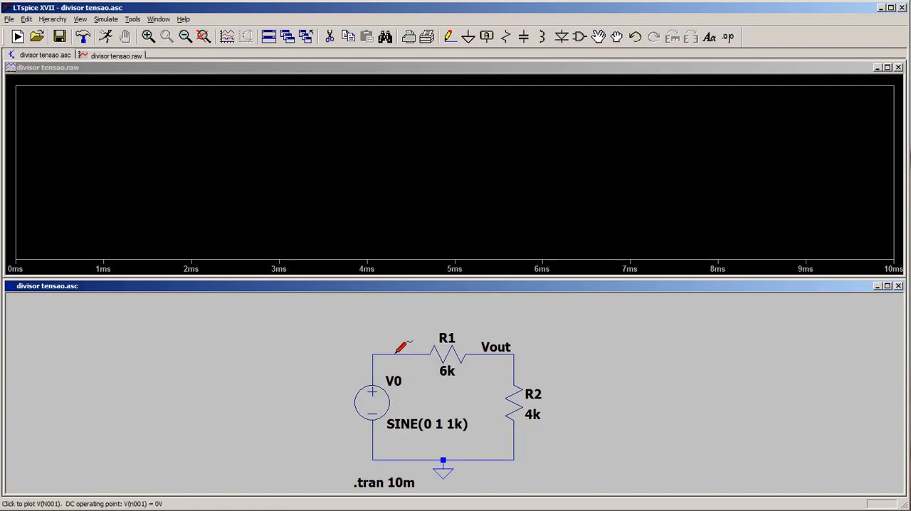
Plot the voltage at the node between V0 and R1 together with the voltage at the Vout node.
click(397, 352)
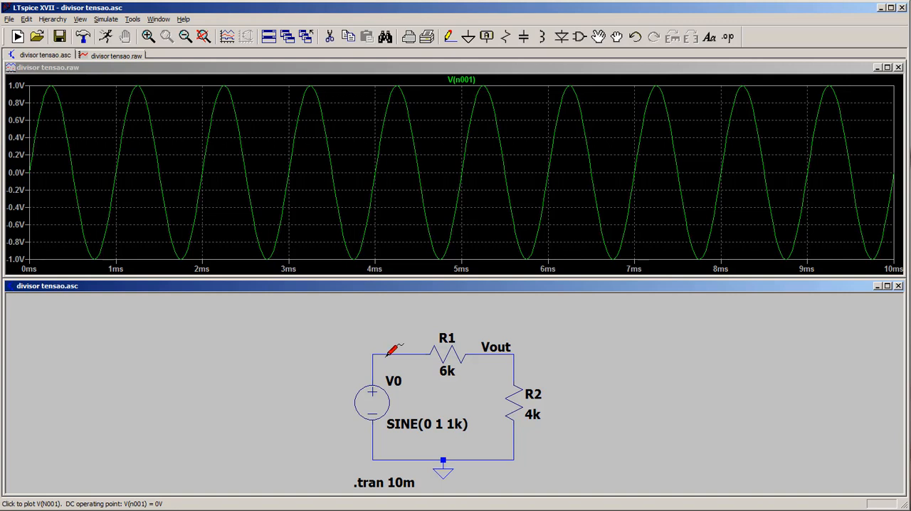
click(507, 353)
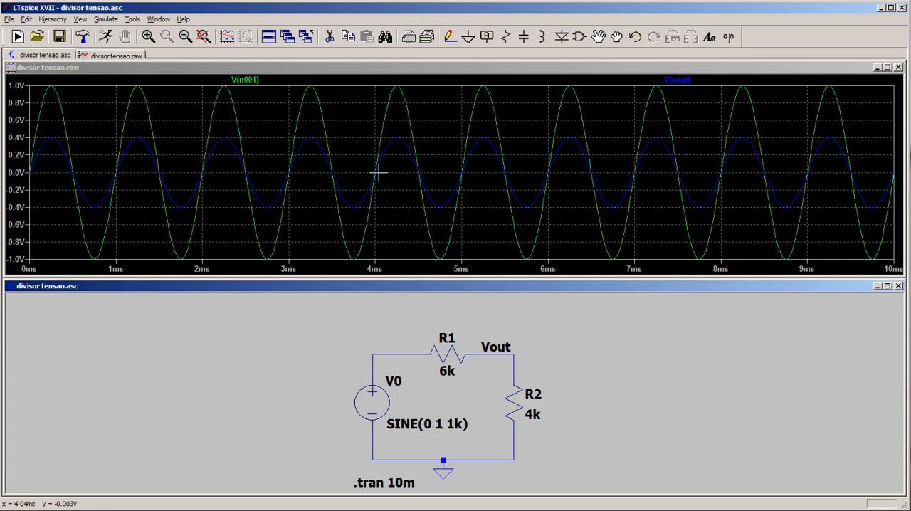
Change the color of the V(vout) trace to red.
right_click(691, 82)
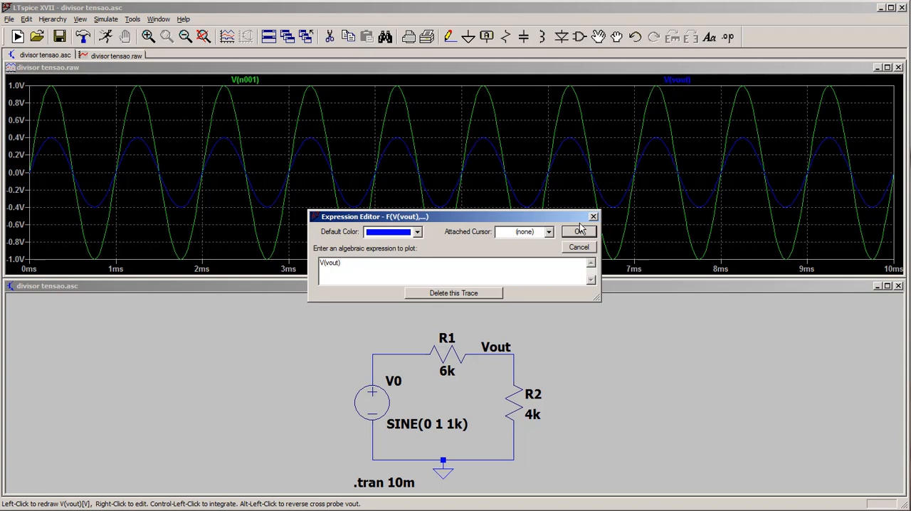
click(417, 233)
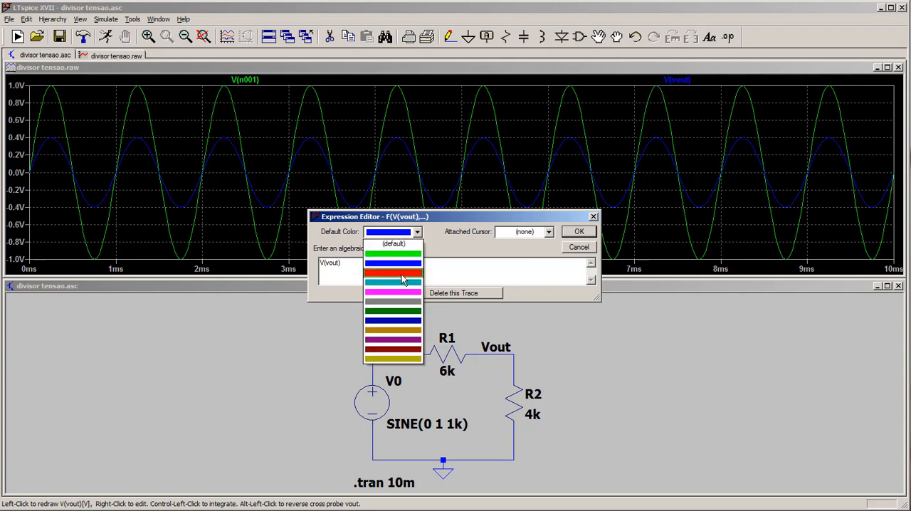
click(405, 273)
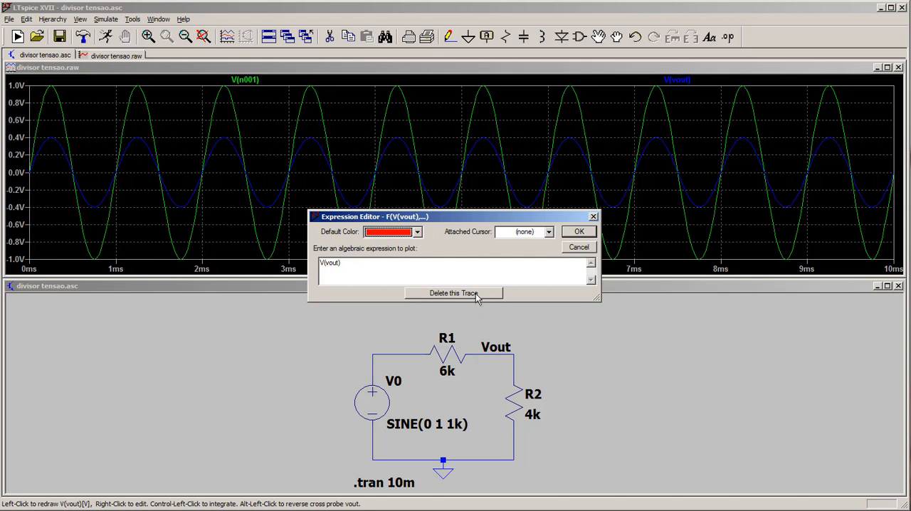
click(580, 232)
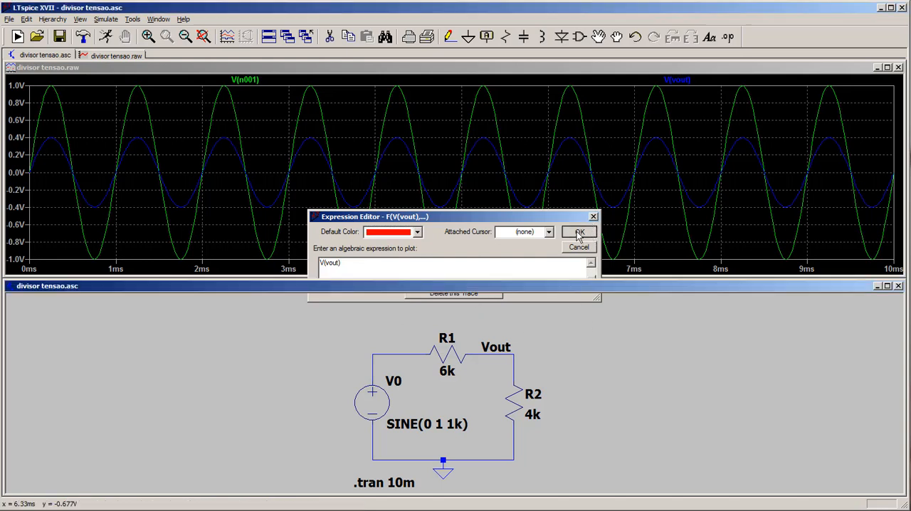